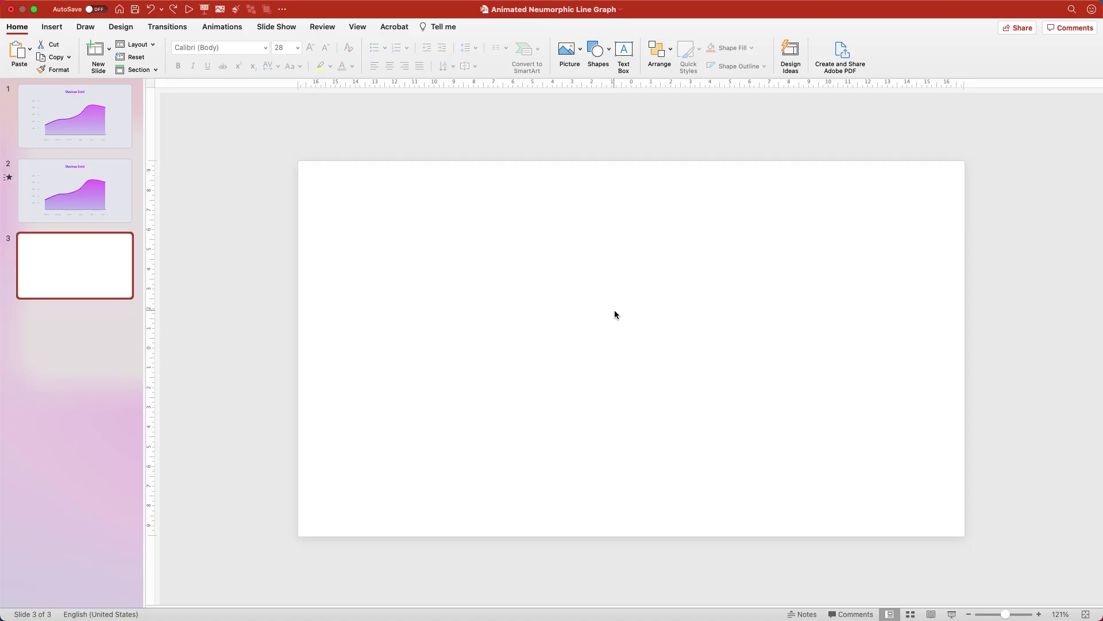
# Fill slide 3's background with the solid custom colour E7E8EE.
pyautogui.click(120, 26)
pyautogui.click(993, 53)
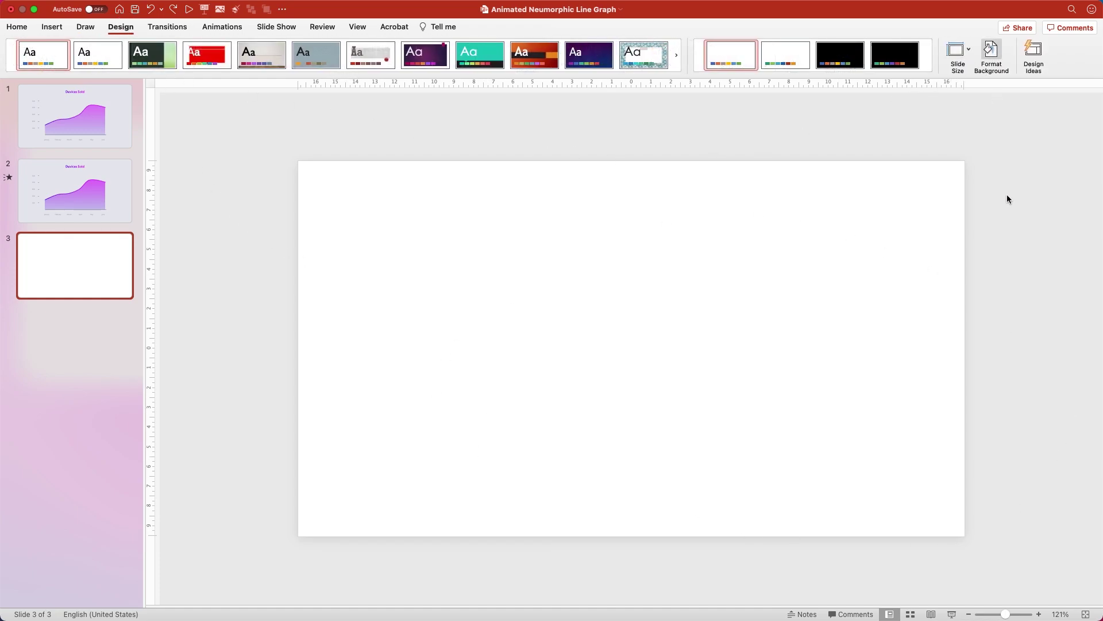
pyautogui.click(1088, 219)
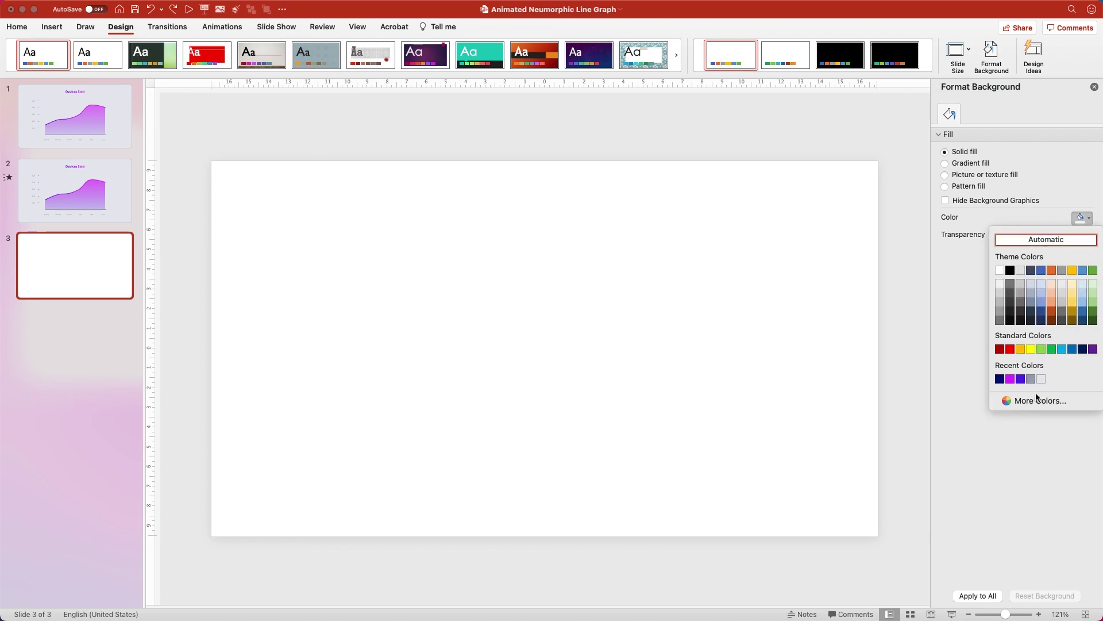
pyautogui.click(1016, 398)
pyautogui.write('E7E8EE')
pyautogui.press('Return')
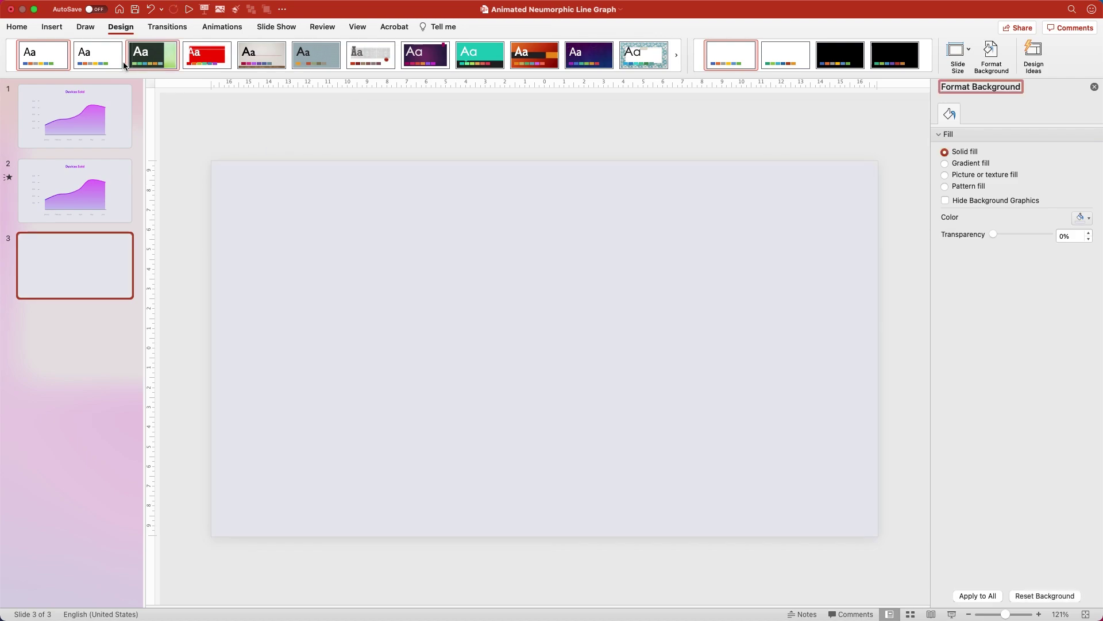
pyautogui.click(17, 26)
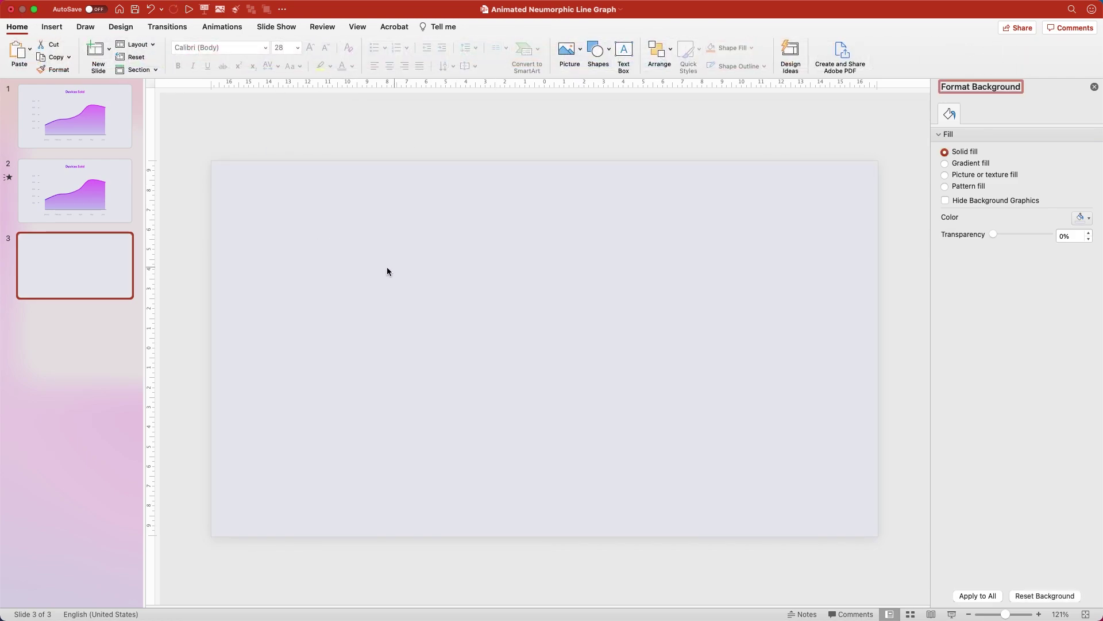
# Draw a short straight line on the slide and set its width to 0.2 cm.
pyautogui.click(606, 50)
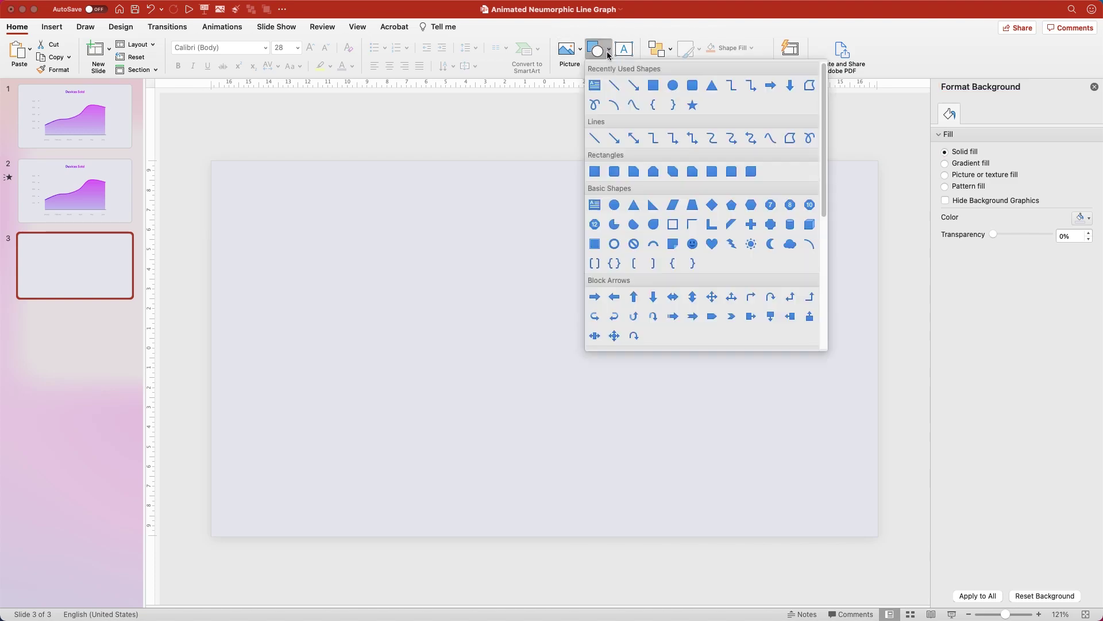
pyautogui.click(614, 86)
pyautogui.moveTo(321, 264); pyautogui.dragTo(328, 263)
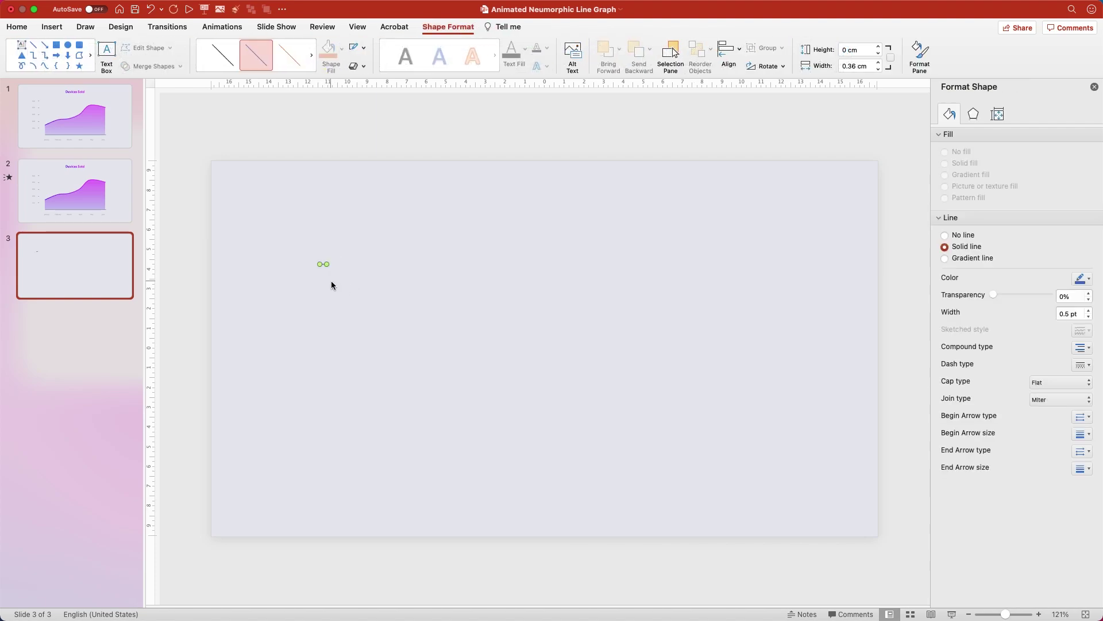
pyautogui.click(998, 116)
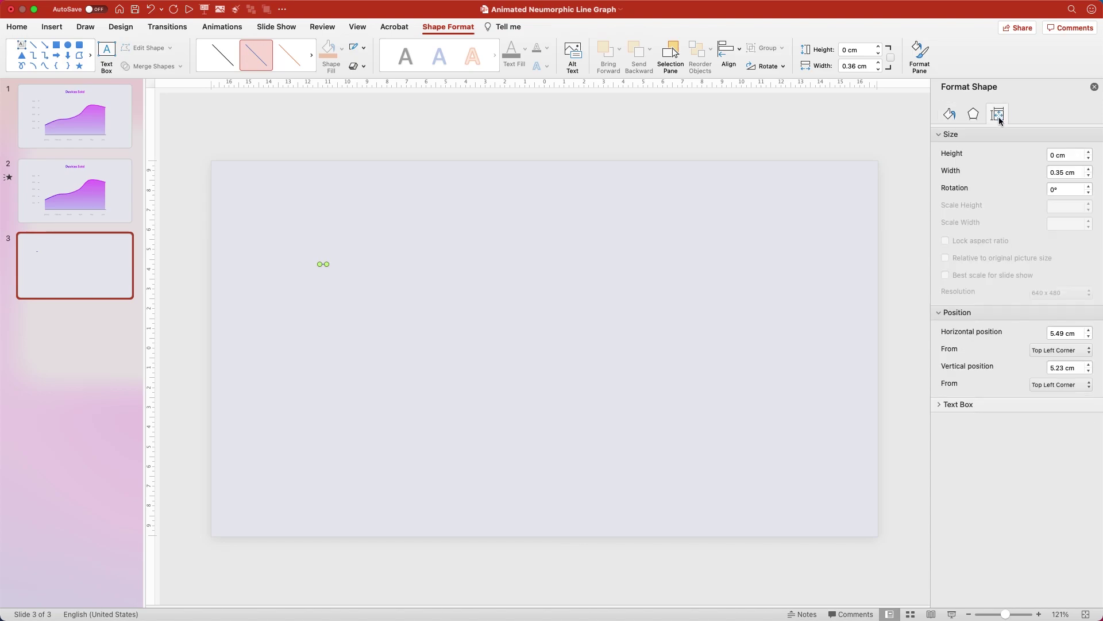
pyautogui.click(1089, 176)
pyautogui.click(1090, 176)
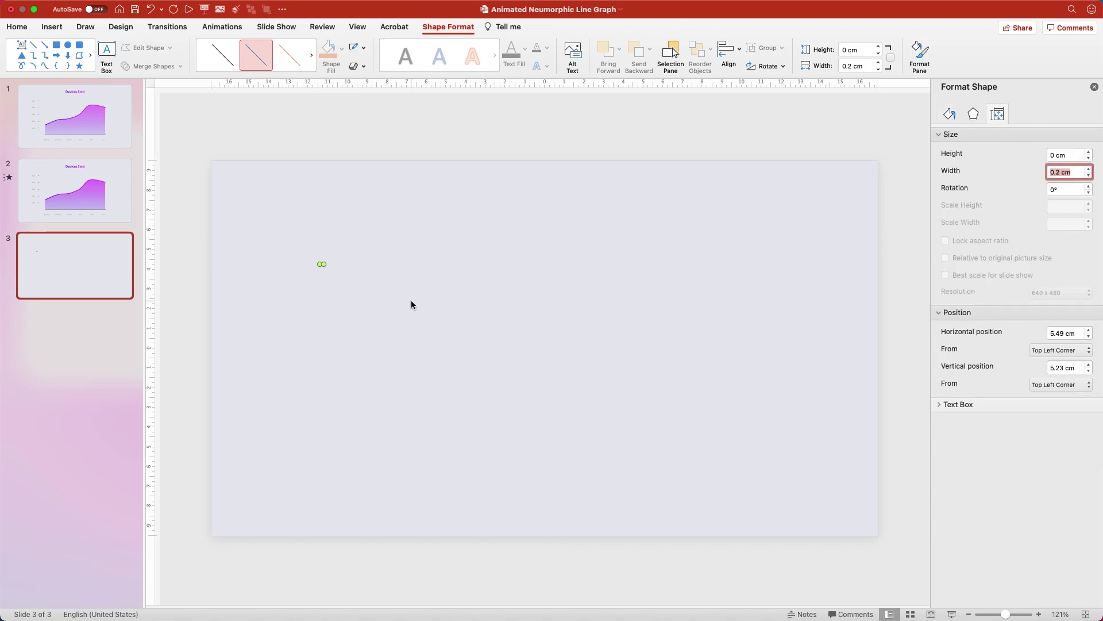
# Give the line a custom A1A5B grey colour, 3 pt weight and round end caps.
pyautogui.click(949, 114)
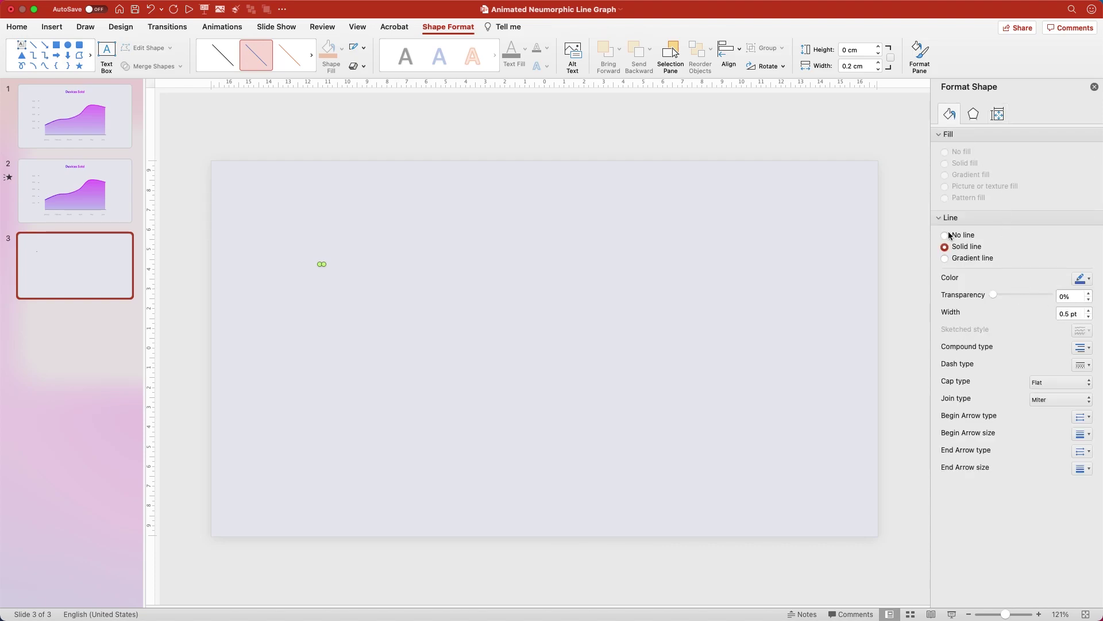
pyautogui.click(1080, 278)
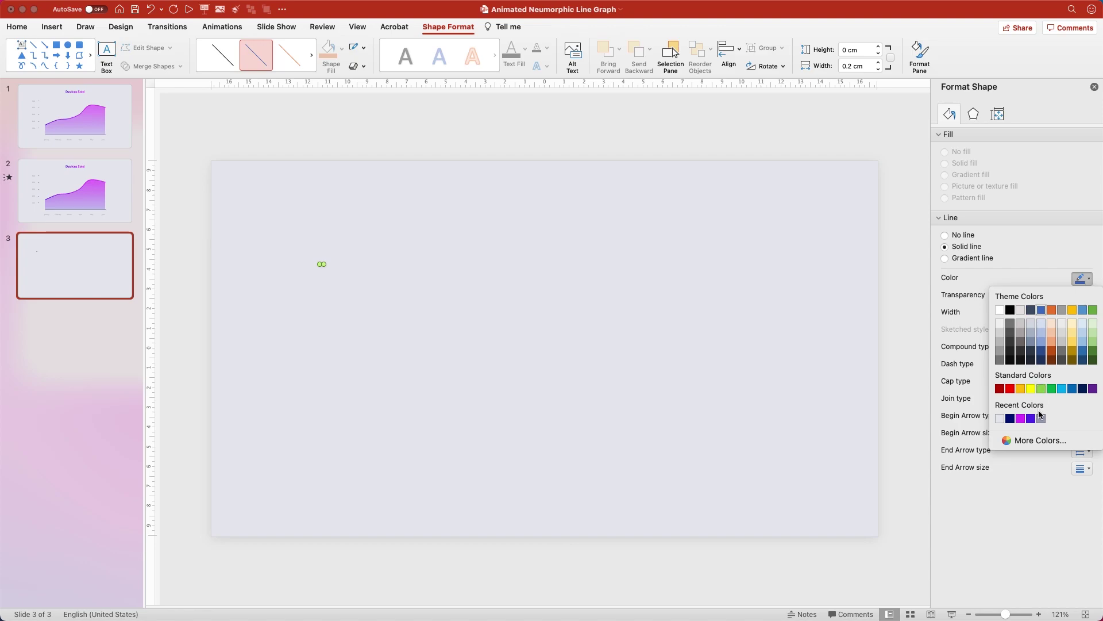
pyautogui.click(1029, 439)
pyautogui.write('A1A')
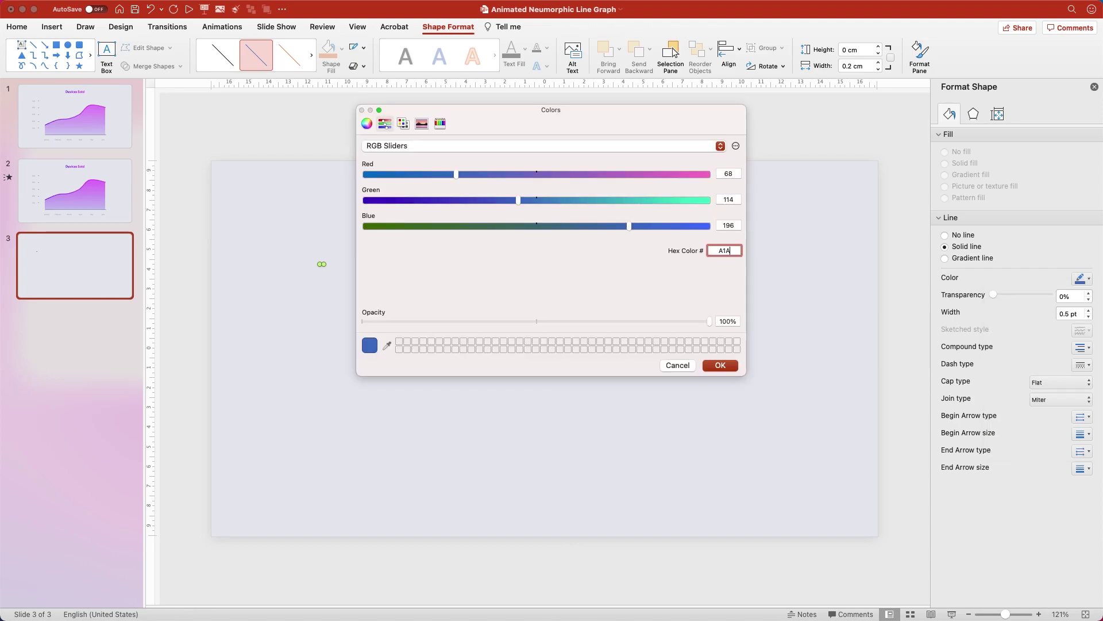
pyautogui.write('5B9')
pyautogui.press('Return')
pyautogui.click(364, 48)
pyautogui.moveTo(402, 244)
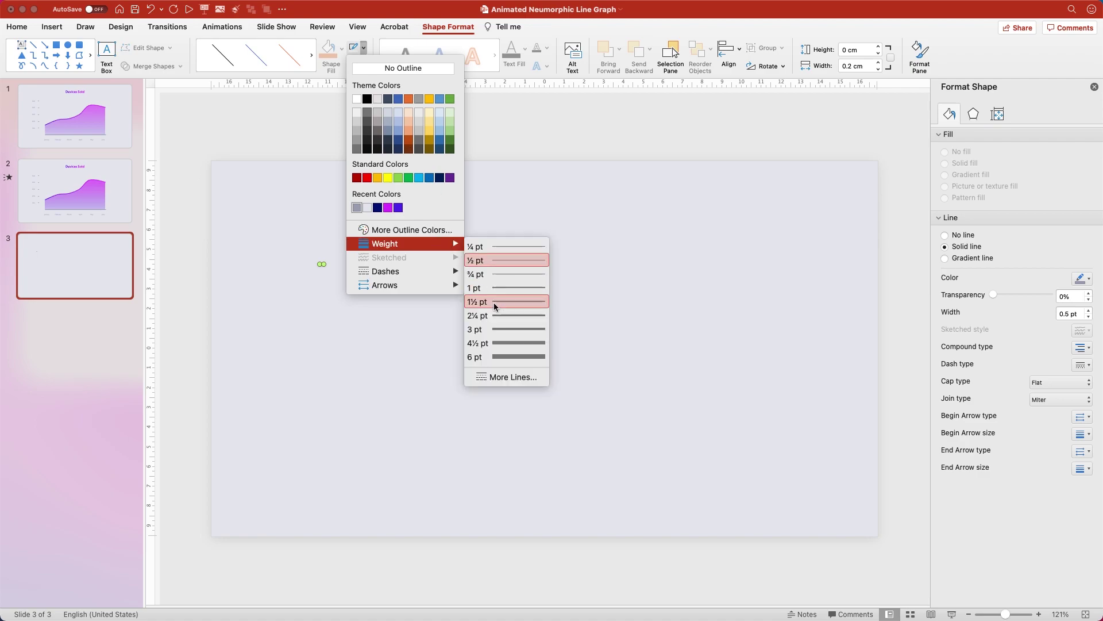
pyautogui.click(490, 323)
pyautogui.click(1080, 389)
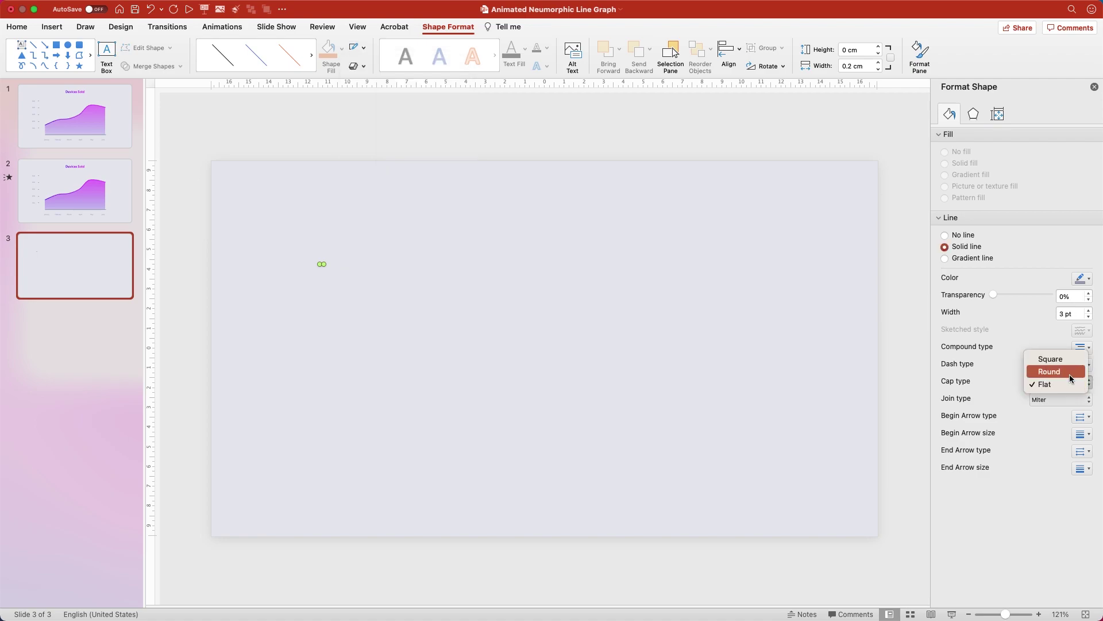
pyautogui.click(1070, 372)
pyautogui.scroll(5, 325, 270)
pyautogui.scroll(3, 436, 359)
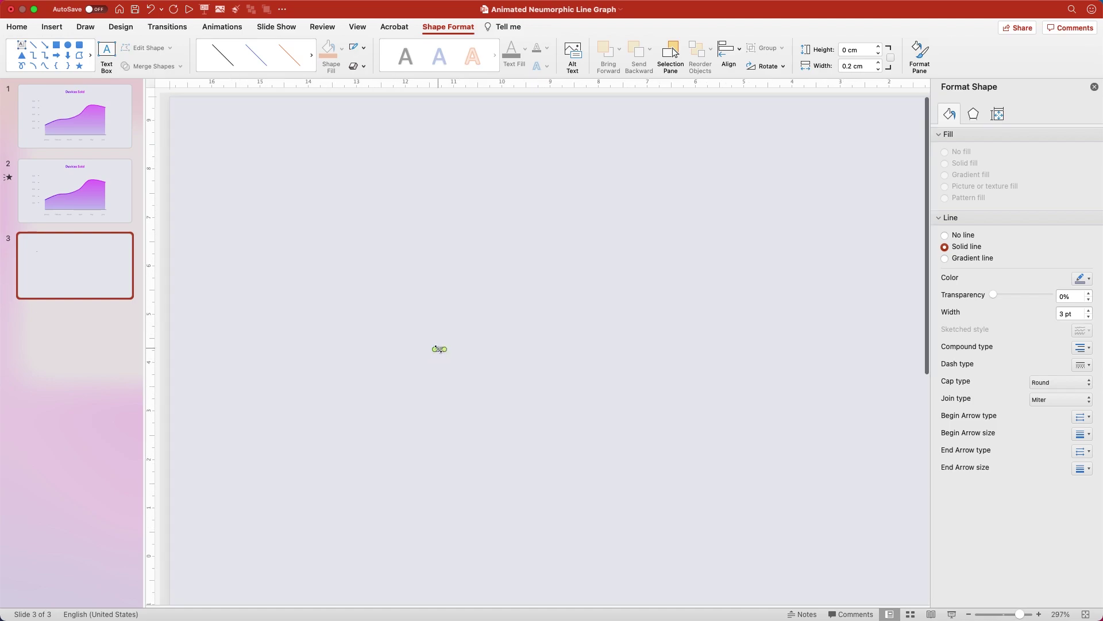
# Duplicate the tick downward and move the bottom tick to a 15 cm vertical position.
pyautogui.moveTo(439, 352); pyautogui.dragTo(442, 478)
pyautogui.click(440, 437)
pyautogui.scroll(-10, 553, 300)
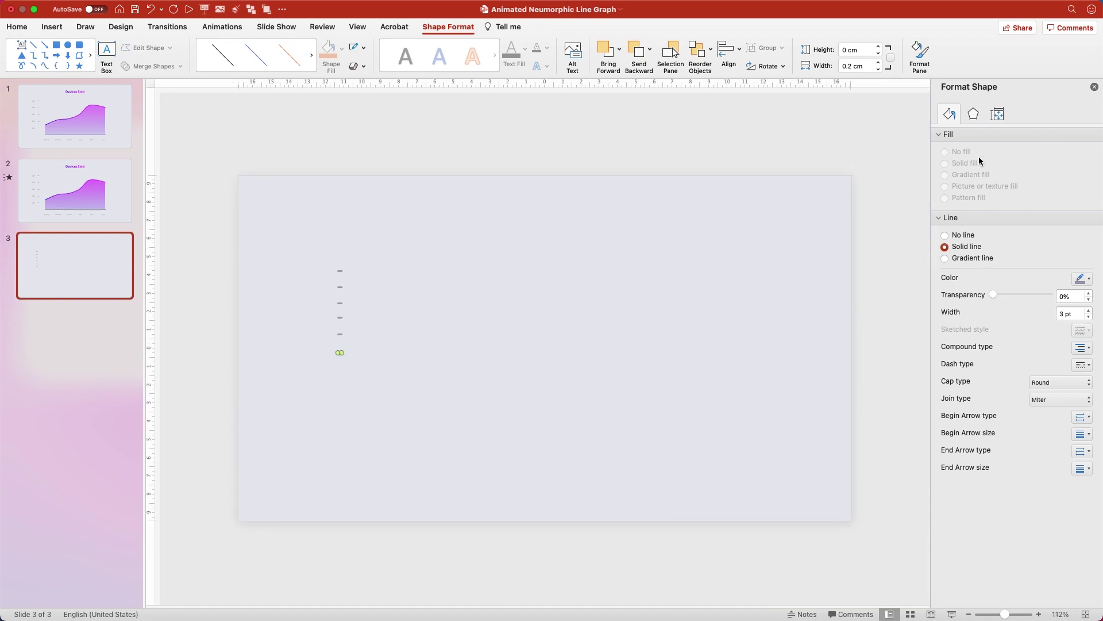
pyautogui.click(998, 114)
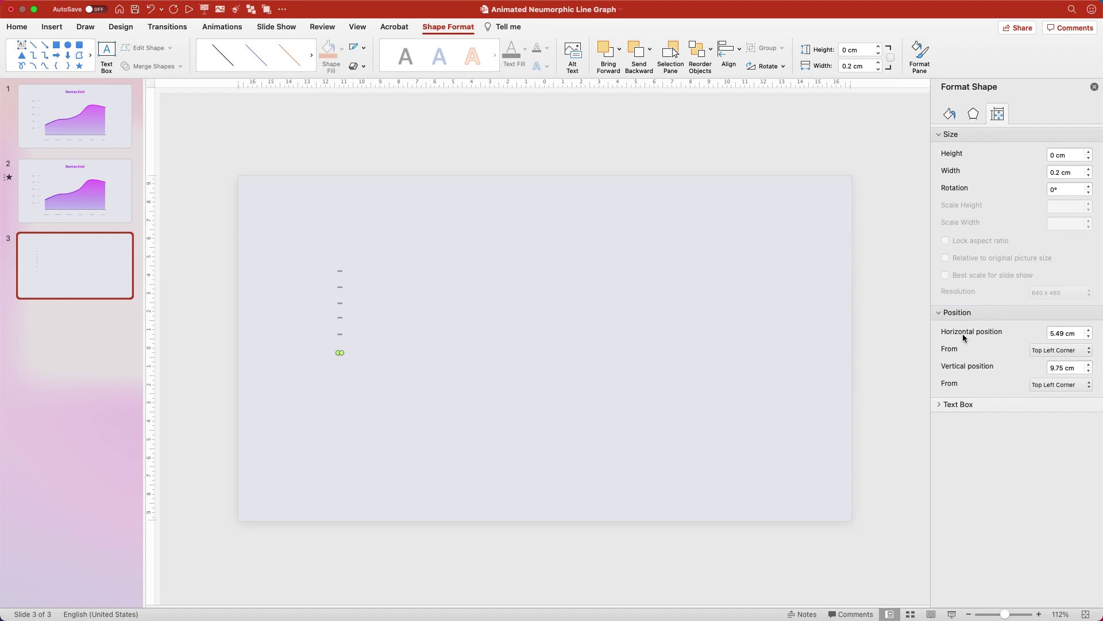
pyautogui.click(1062, 371)
pyautogui.doubleClick(1057, 369)
pyautogui.write('15')
pyautogui.press('Return')
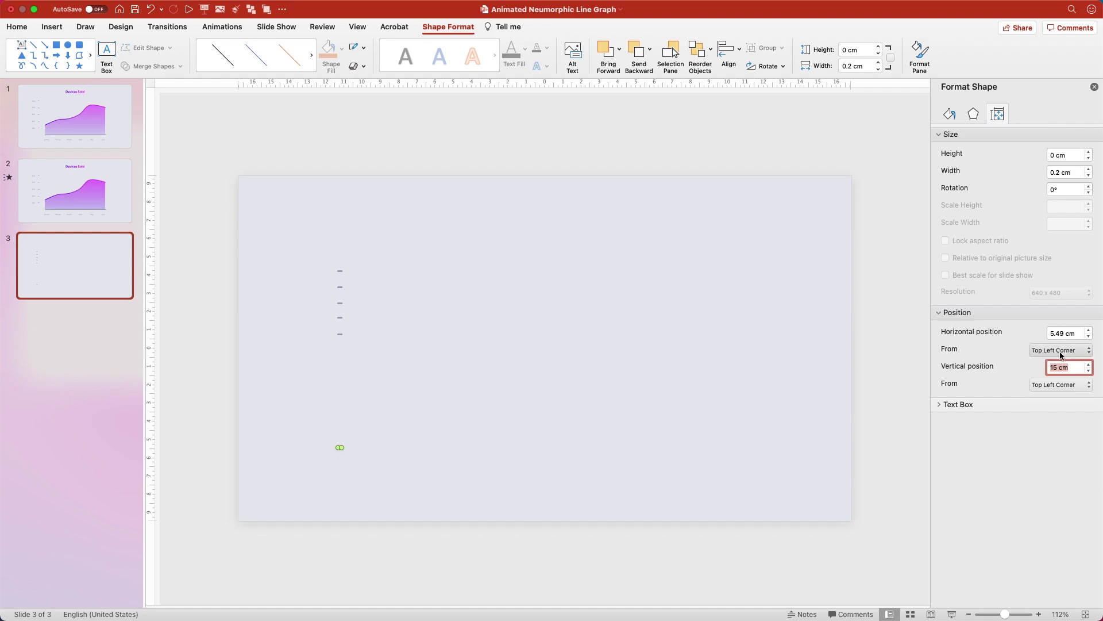
# Move the top tick to 5 cm vertically, then select all six ticks.
pyautogui.moveTo(381, 242); pyautogui.dragTo(318, 278)
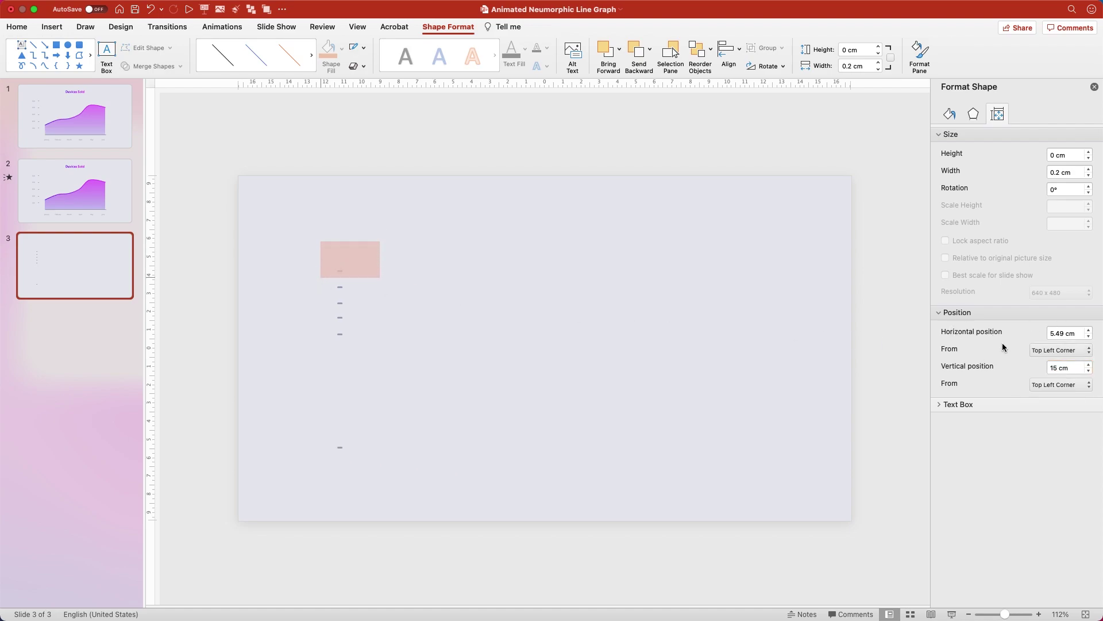
pyautogui.doubleClick(1055, 368)
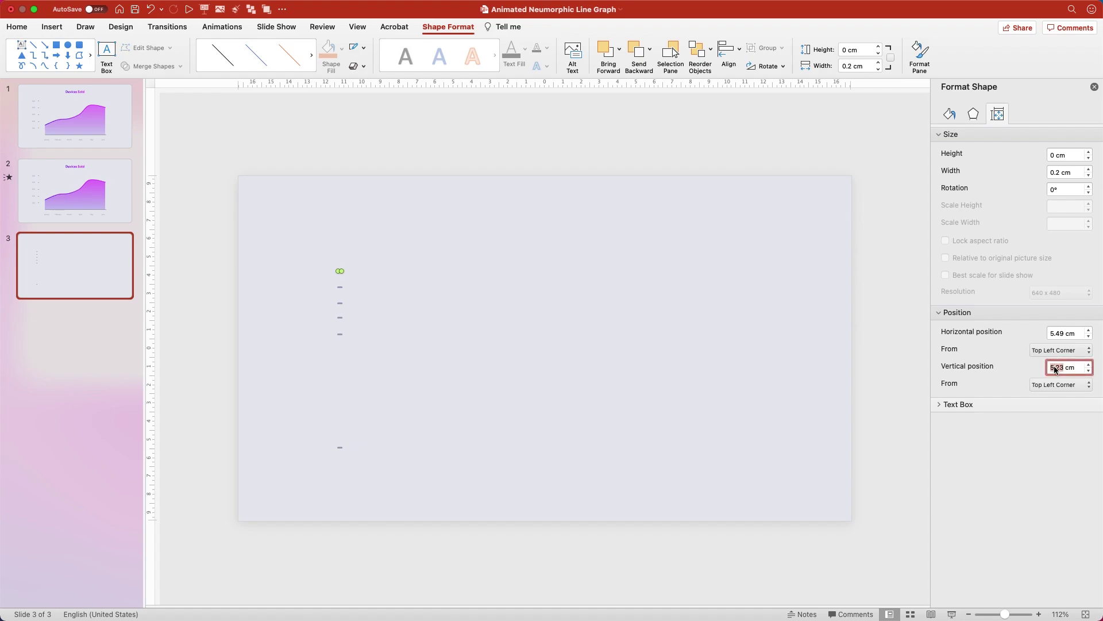
pyautogui.write('5')
pyautogui.press('Return')
pyautogui.moveTo(383, 229); pyautogui.dragTo(310, 511)
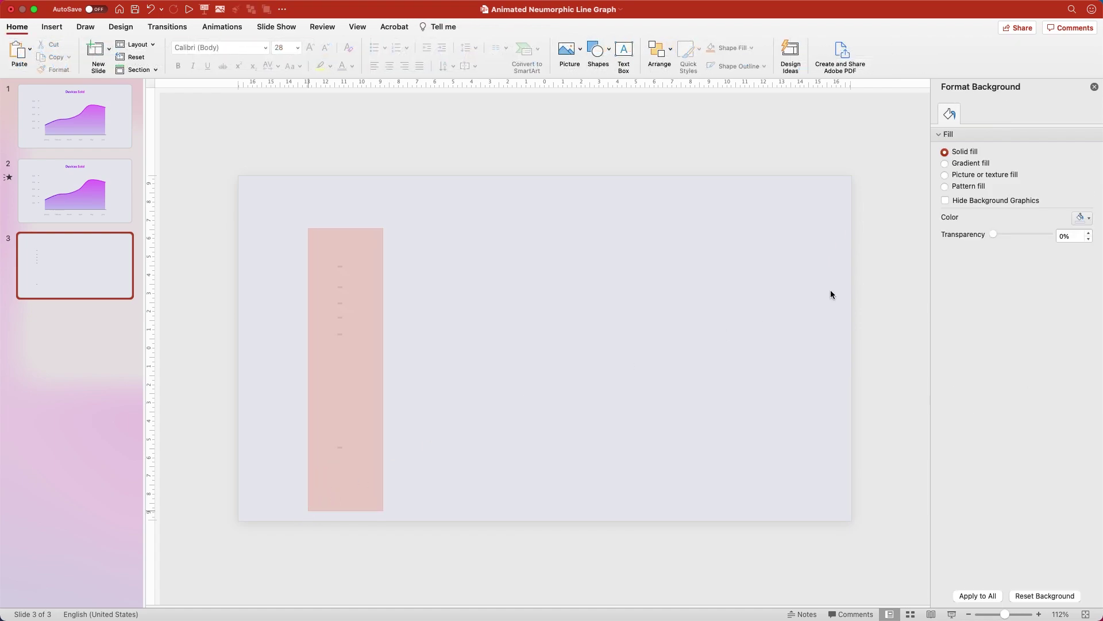
# Align all ticks at 6 cm horizontally and distribute them evenly top to bottom.
pyautogui.click(1000, 114)
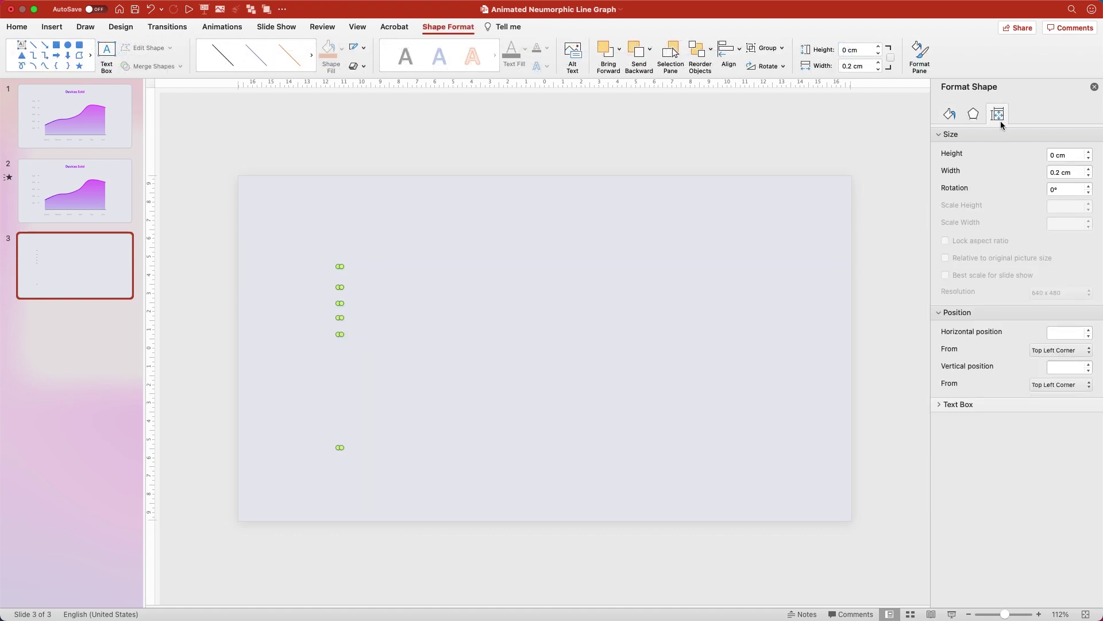
pyautogui.click(1063, 333)
pyautogui.write('6')
pyautogui.press('Return')
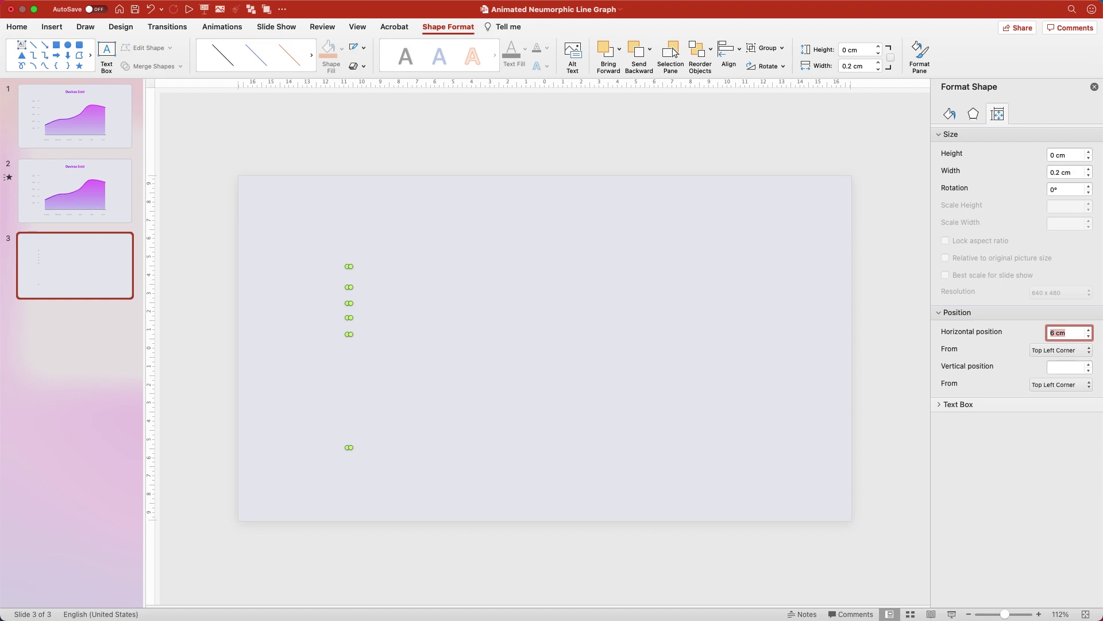
pyautogui.click(733, 57)
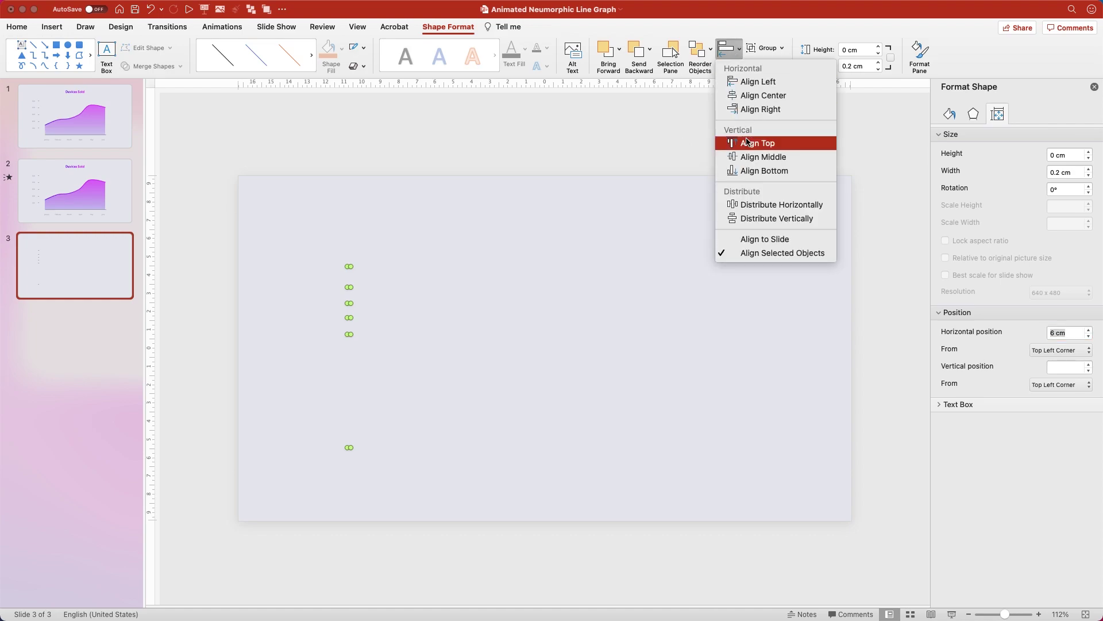
pyautogui.click(750, 219)
# Widen the bottom tick to an 18 cm baseline and centre it horizontally on the slide.
pyautogui.moveTo(393, 432); pyautogui.dragTo(301, 500)
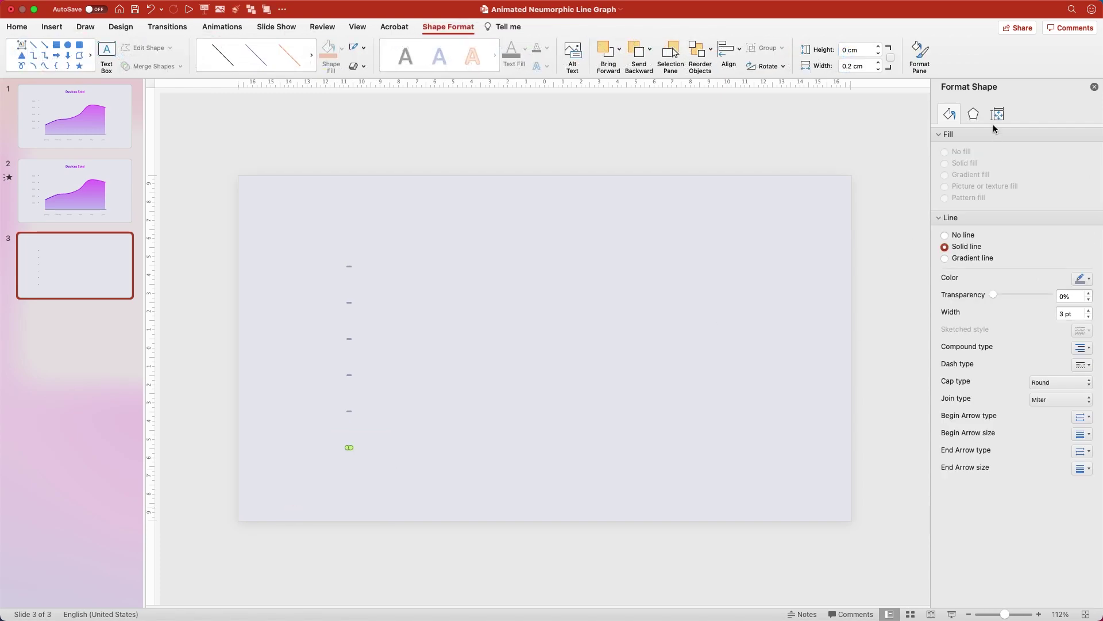
pyautogui.click(997, 113)
pyautogui.doubleClick(1057, 172)
pyautogui.write('1')
pyautogui.press('Return')
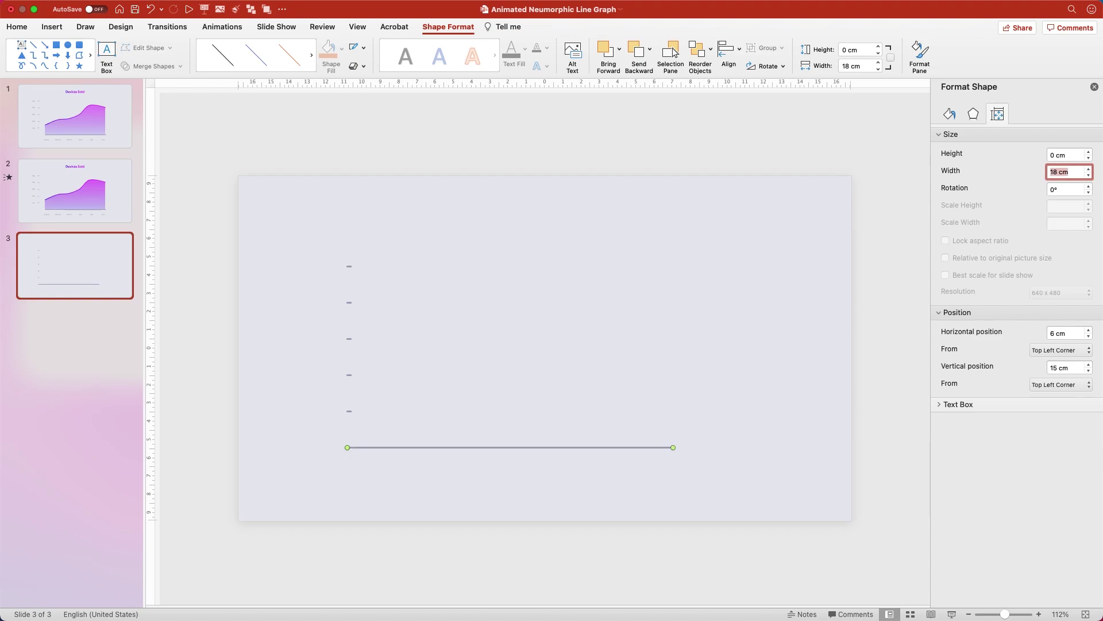
pyautogui.click(736, 51)
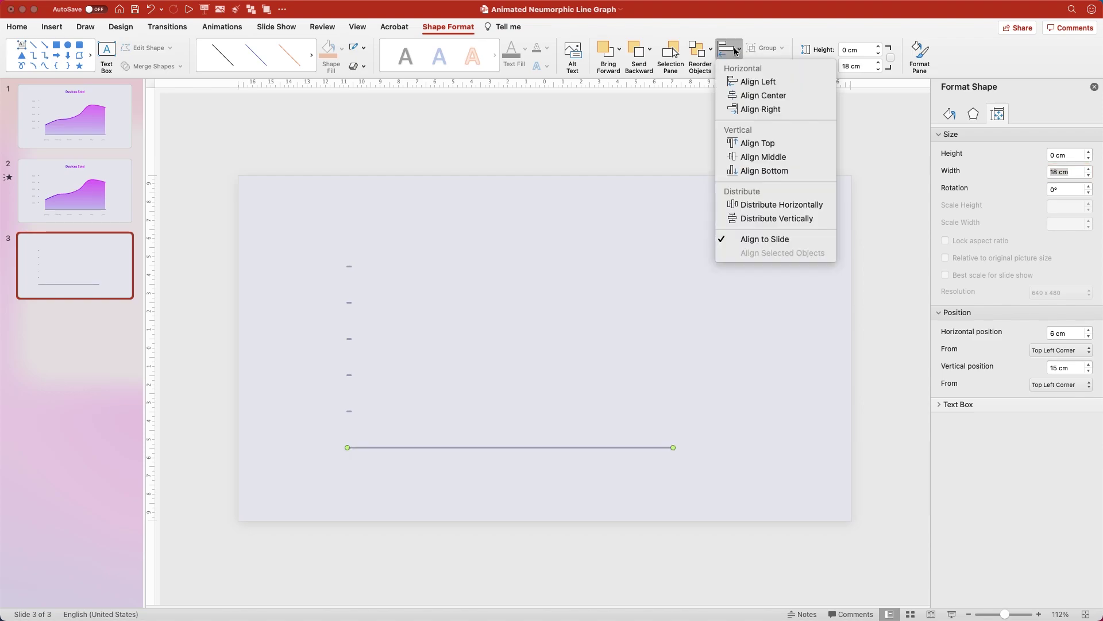
pyautogui.click(760, 96)
pyautogui.click(510, 299)
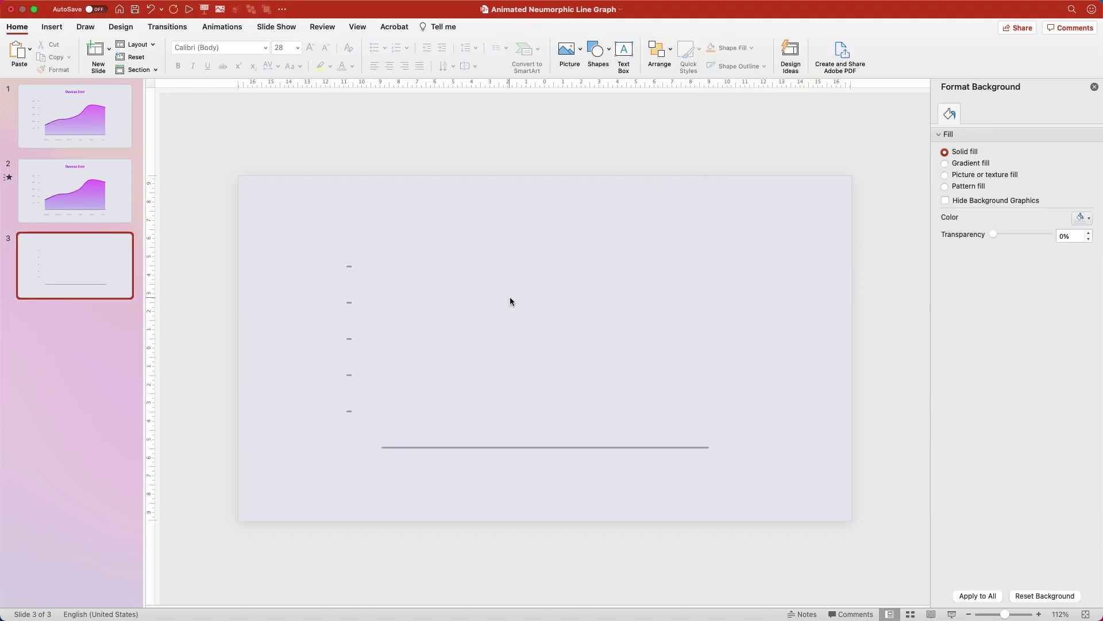
pyautogui.press('alt+super+comma')
pyautogui.moveTo(545, 299); pyautogui.dragTo(708, 302)
pyautogui.moveTo(545, 299); pyautogui.dragTo(382, 308)
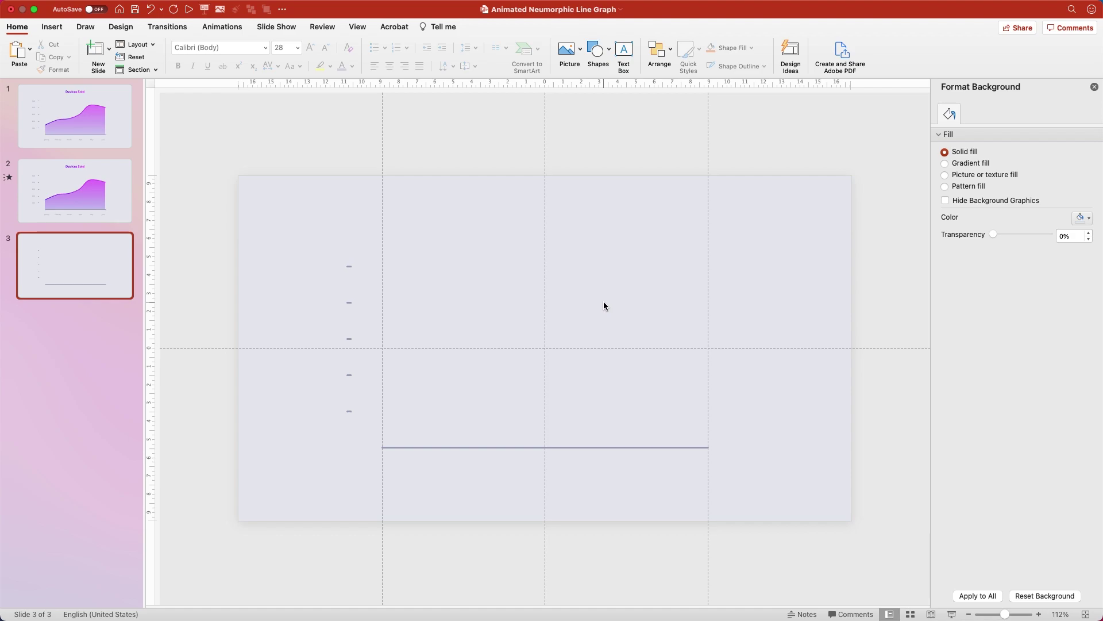
pyautogui.press('super+alt+semicolon')
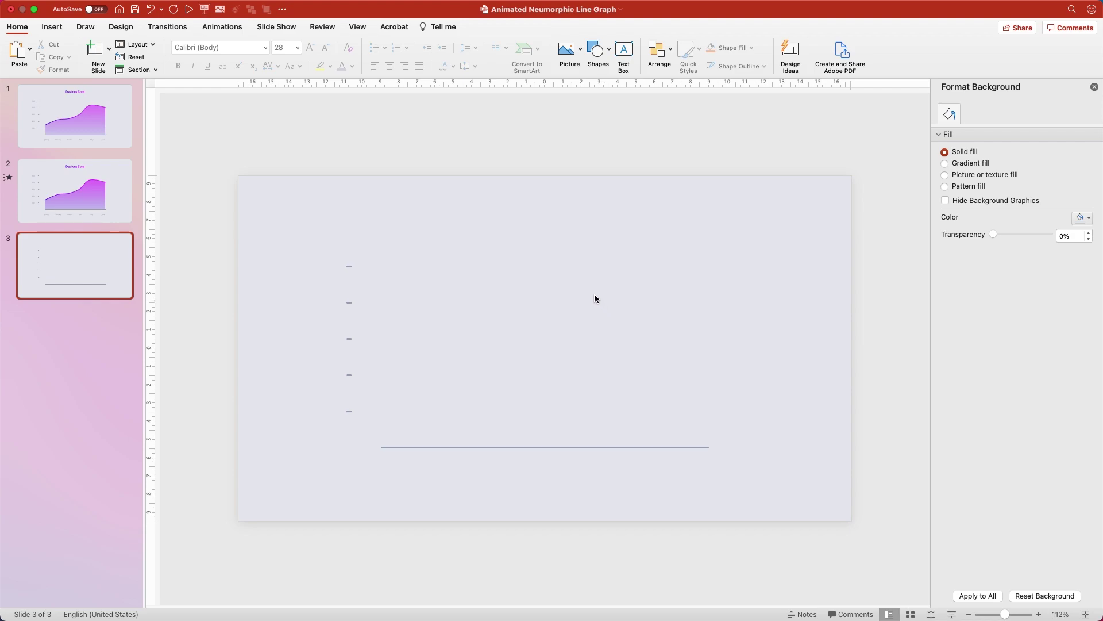
pyautogui.scroll(1, 327, 291)
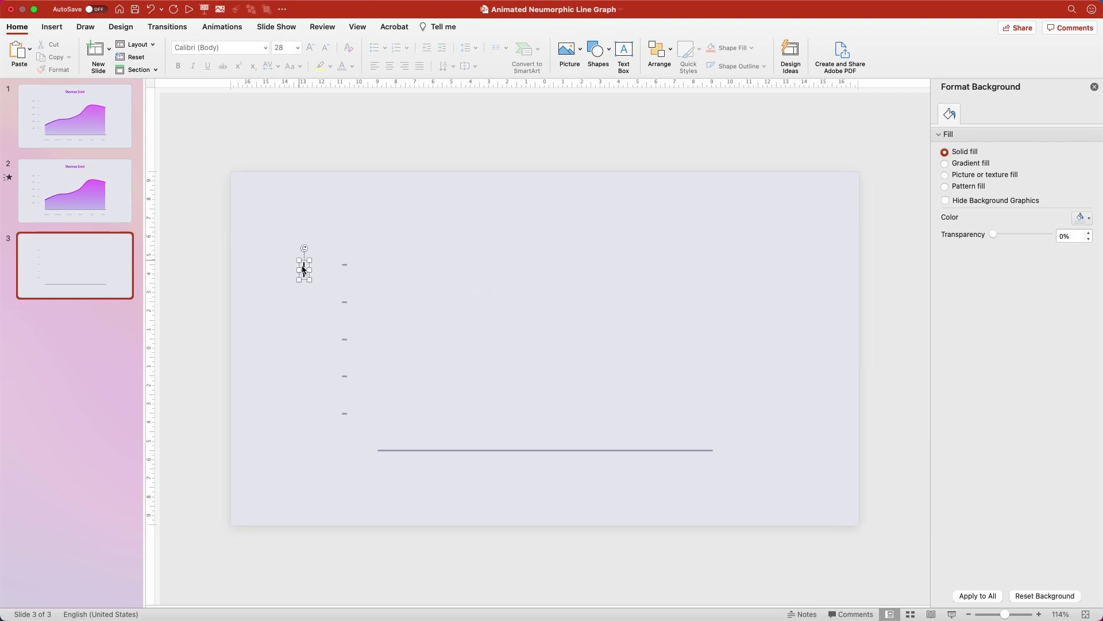
# Format the label by the top tick as 14 pt Gibson Light in a recent grey.
pyautogui.click(308, 279)
pyautogui.click(265, 47)
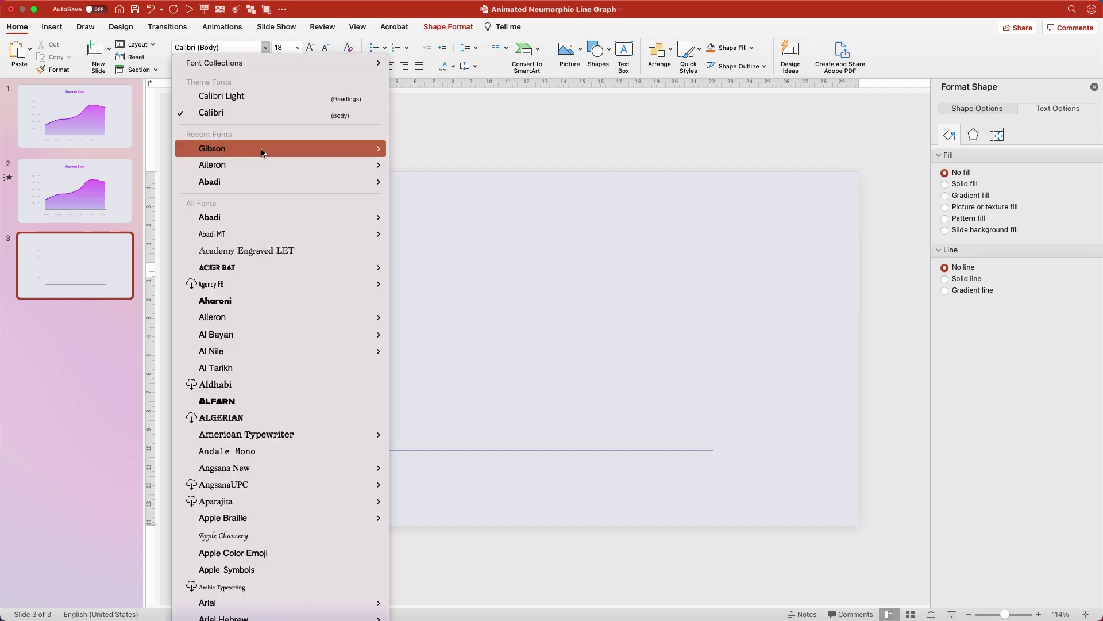
pyautogui.moveTo(268, 145)
pyautogui.click(437, 205)
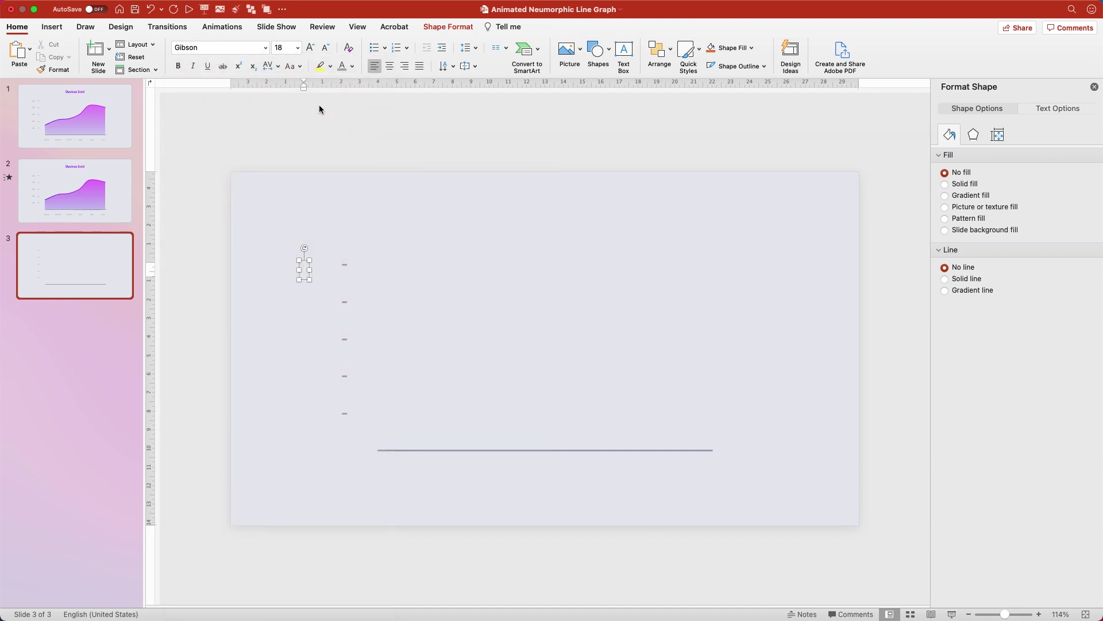
pyautogui.click(352, 66)
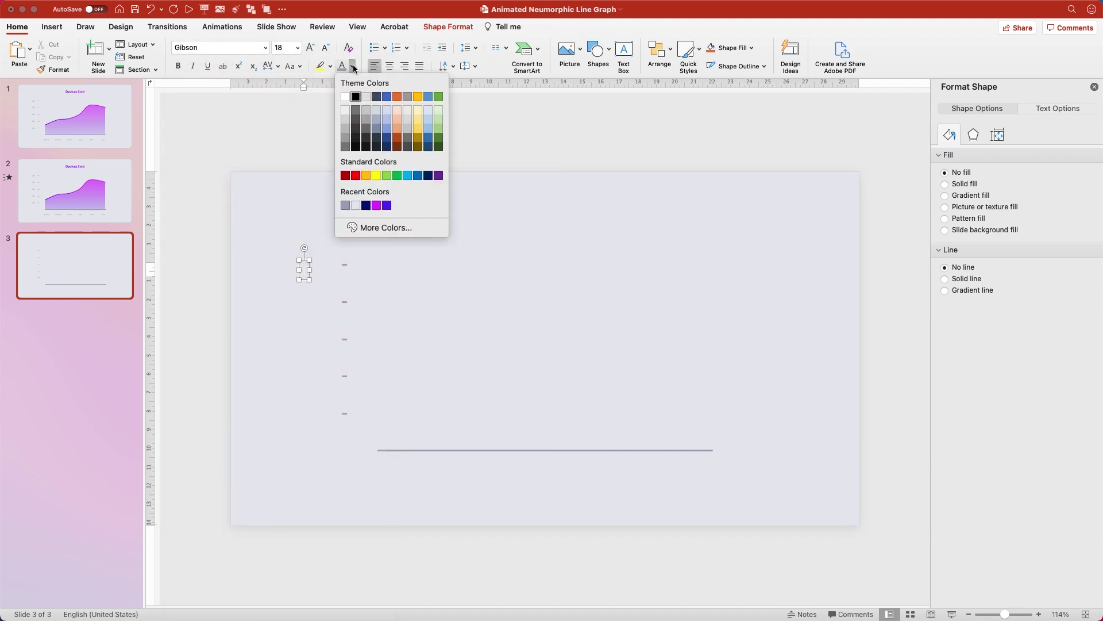
pyautogui.click(345, 205)
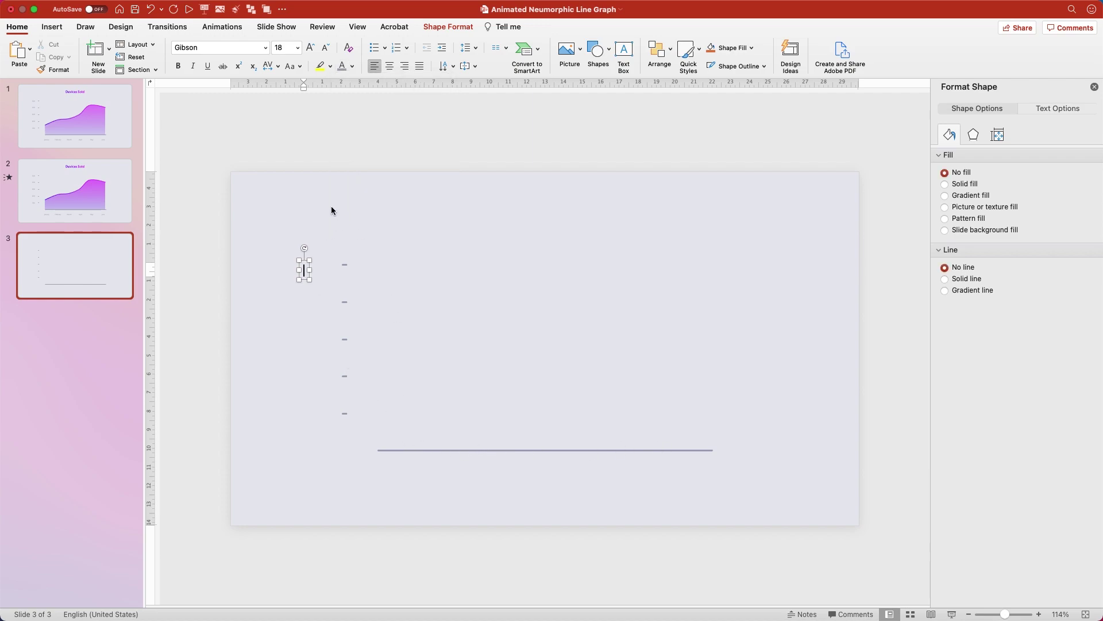
pyautogui.click(326, 47)
pyautogui.click(325, 47)
pyautogui.click(319, 277)
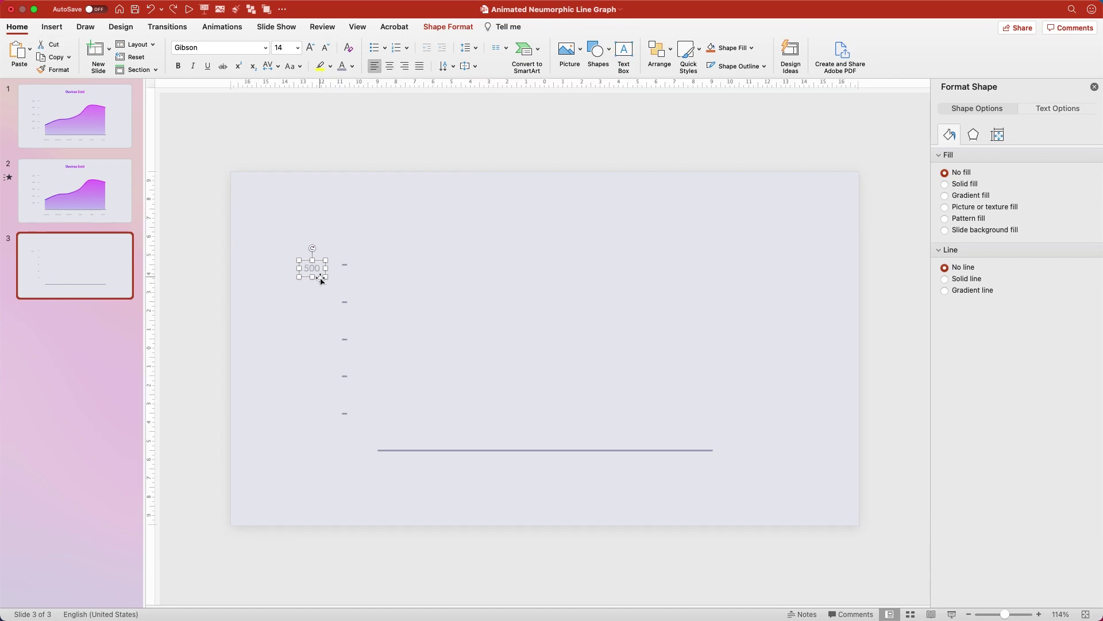
# Place the 500 label at 4 cm horizontally and copy it beside each lower tick.
pyautogui.moveTo(320, 277); pyautogui.dragTo(319, 273)
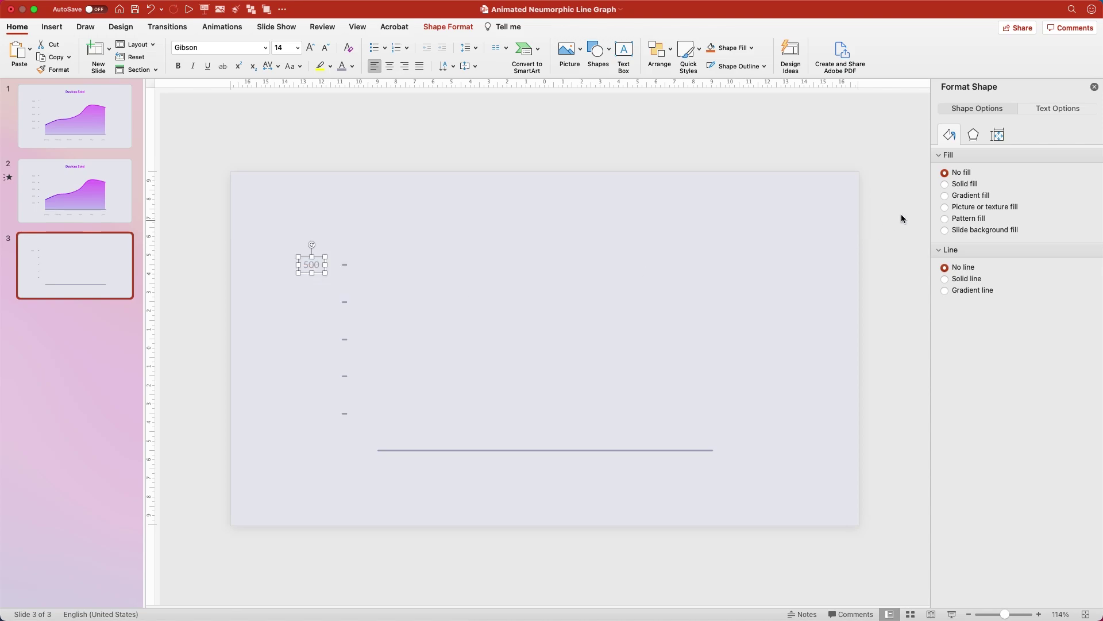
pyautogui.click(998, 135)
pyautogui.doubleClick(1056, 354)
pyautogui.write('4')
pyautogui.press('Return')
pyautogui.moveTo(325, 271); pyautogui.dragTo(325, 421)
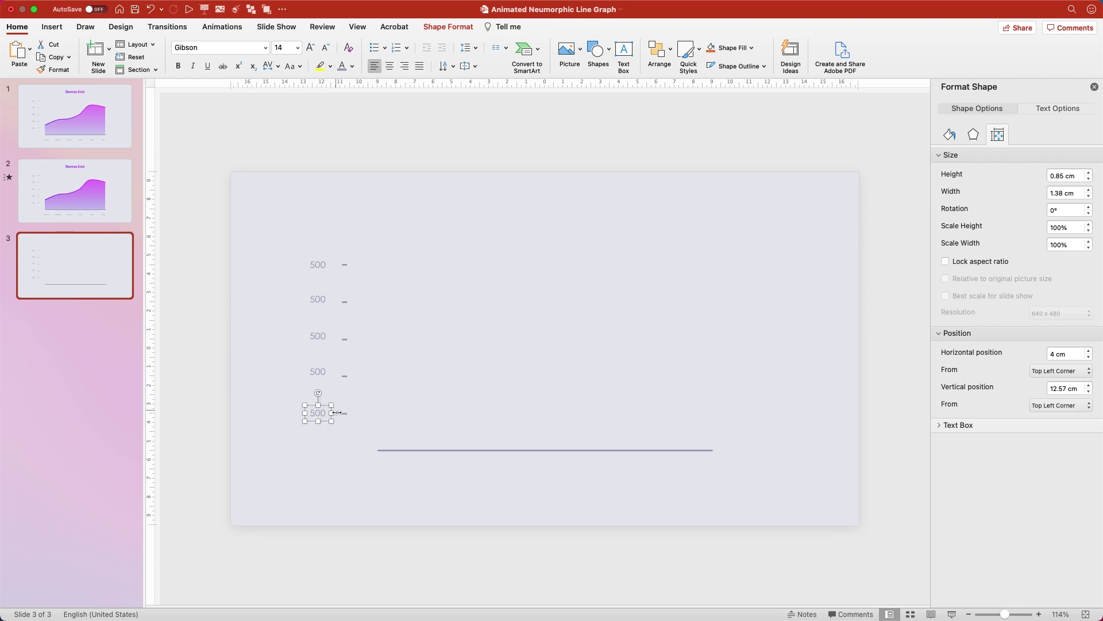
pyautogui.moveTo(270, 214); pyautogui.dragTo(343, 483)
# Distribute the five y-axis labels vertically with equal spacing.
pyautogui.click(660, 51)
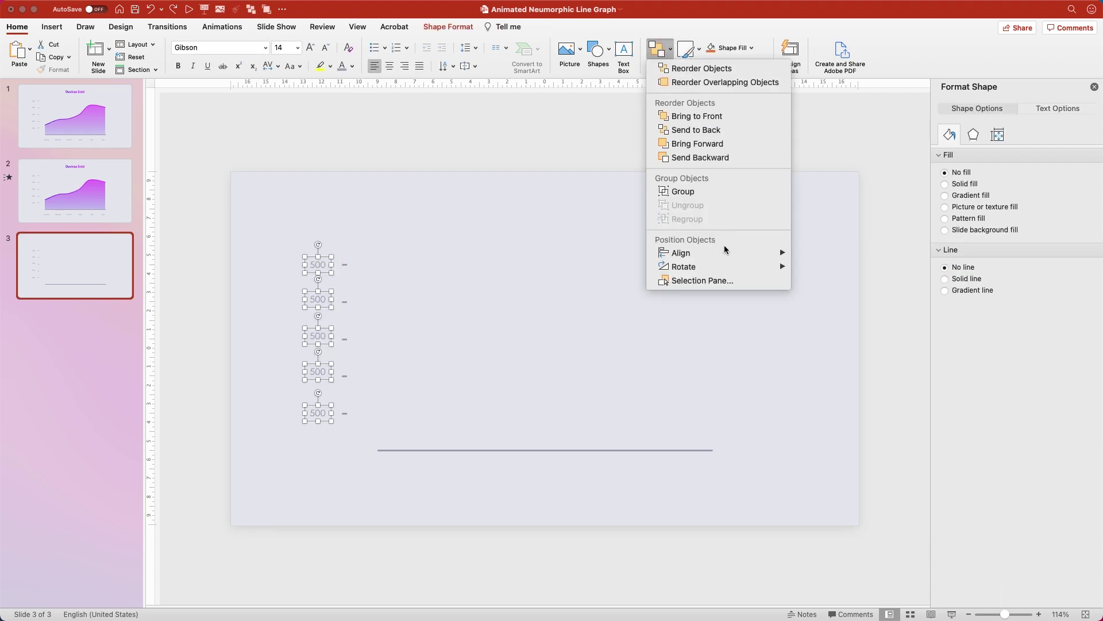
pyautogui.moveTo(726, 253)
pyautogui.click(819, 365)
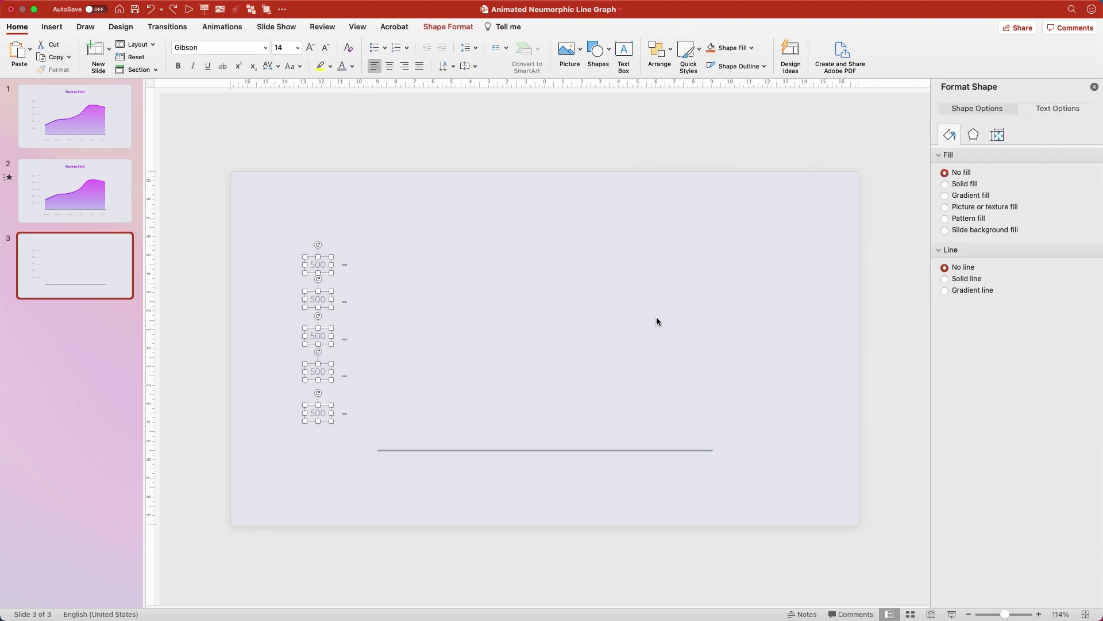
pyautogui.click(457, 305)
# Renumber the labels 500 down to 100 and paste a 100 copy below the baseline's left end.
pyautogui.click(318, 301)
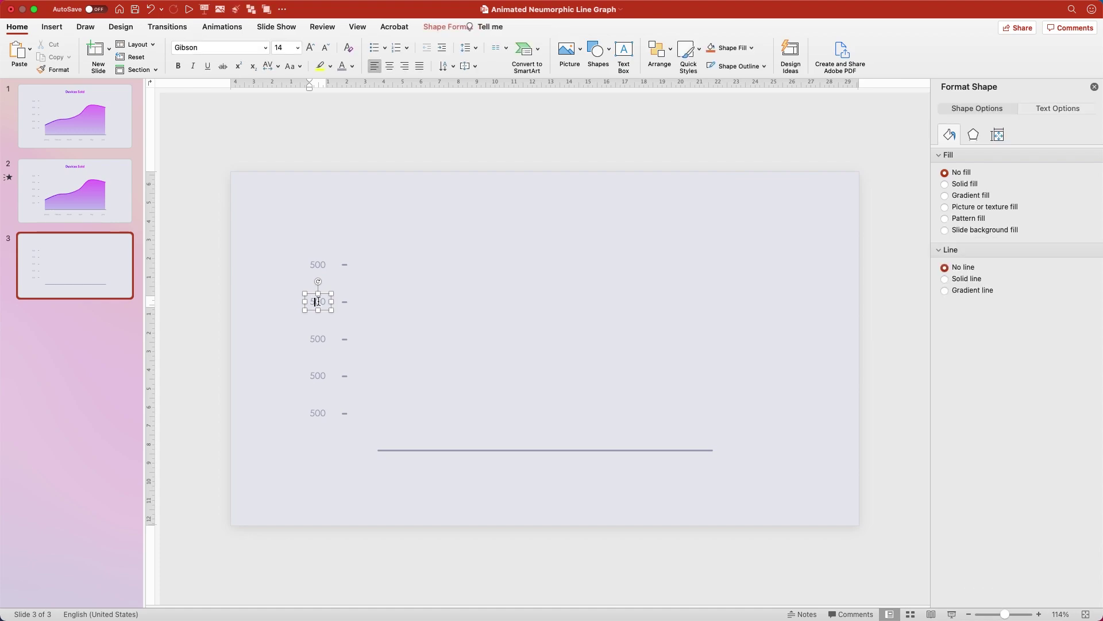
pyautogui.click(314, 338)
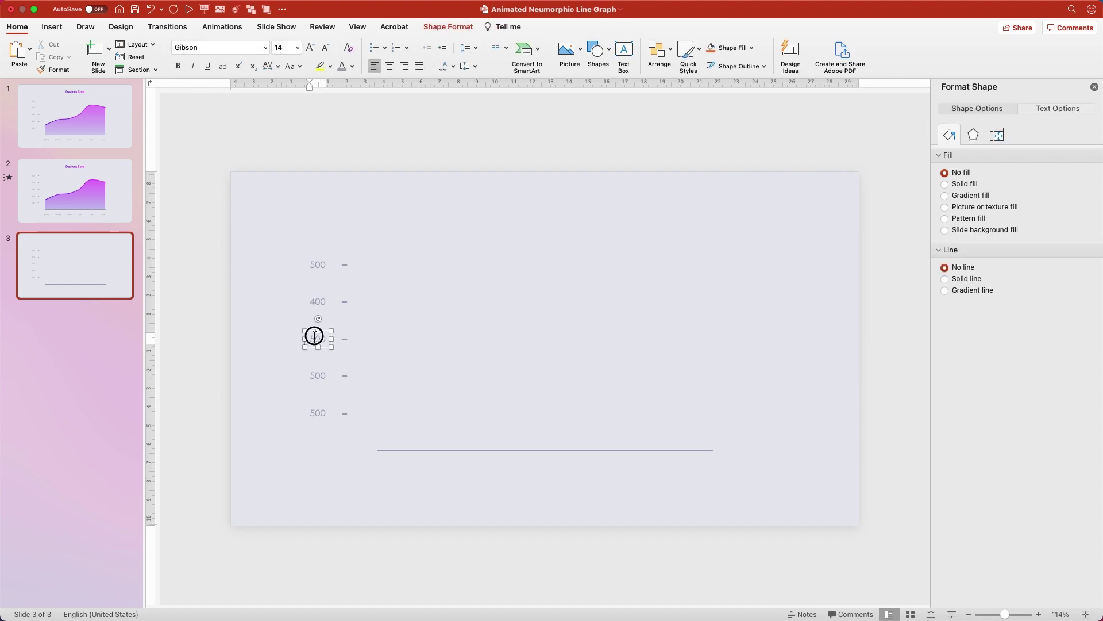
pyautogui.write('3')
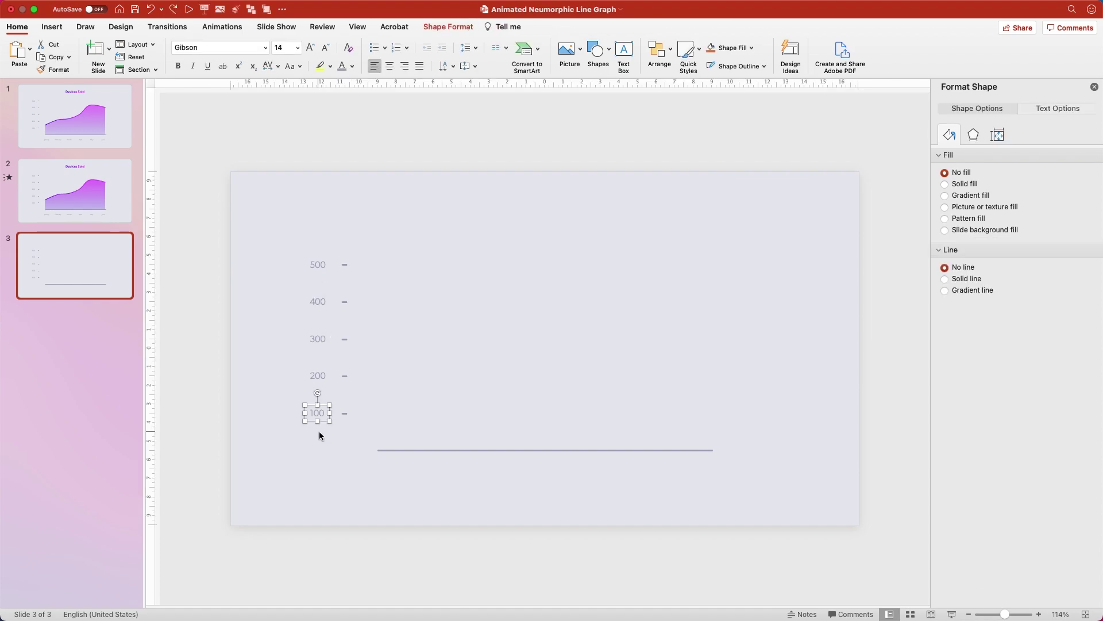
pyautogui.press('super+v')
pyautogui.moveTo(323, 424); pyautogui.dragTo(383, 480)
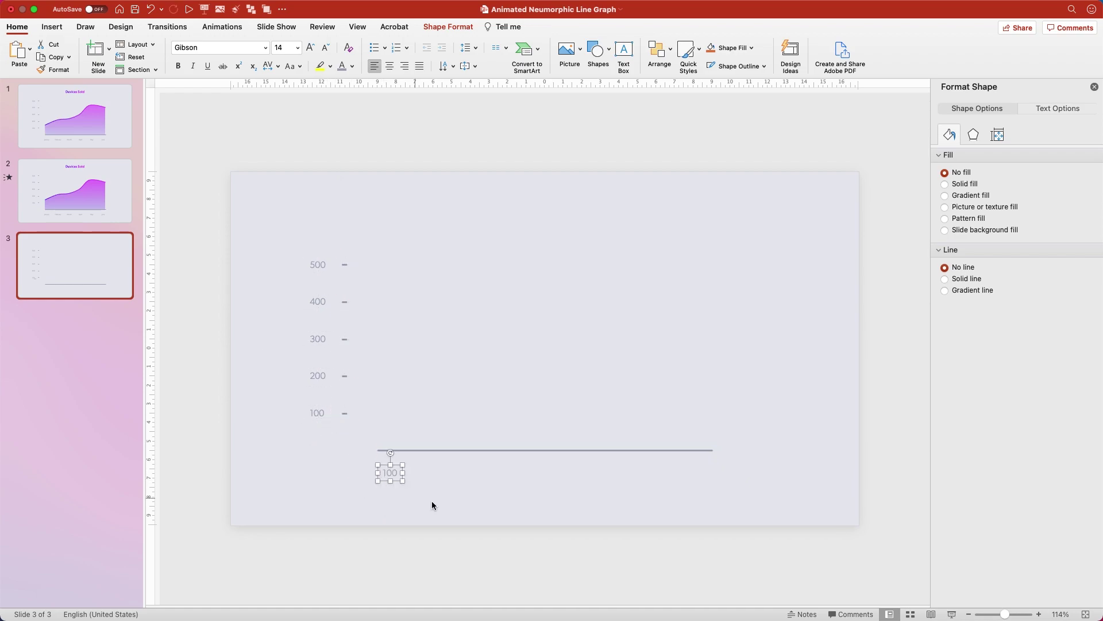
# Centre the label text, copy it along the baseline, and distribute the six labels horizontally.
pyautogui.click(391, 68)
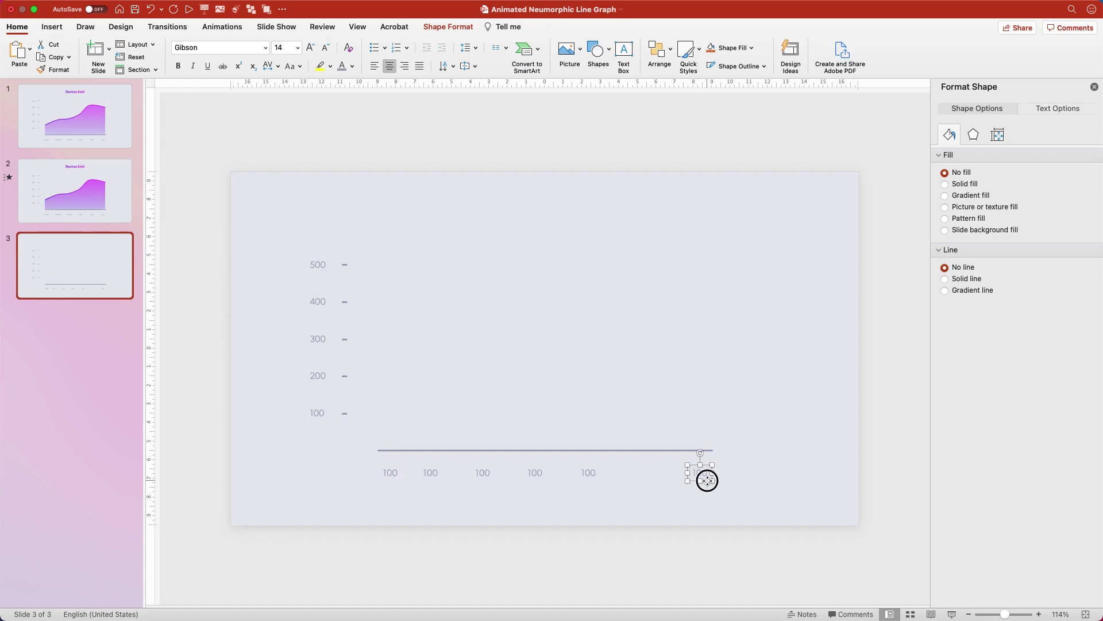
pyautogui.moveTo(707, 477); pyautogui.dragTo(711, 480)
pyautogui.moveTo(389, 474); pyautogui.dragTo(758, 455)
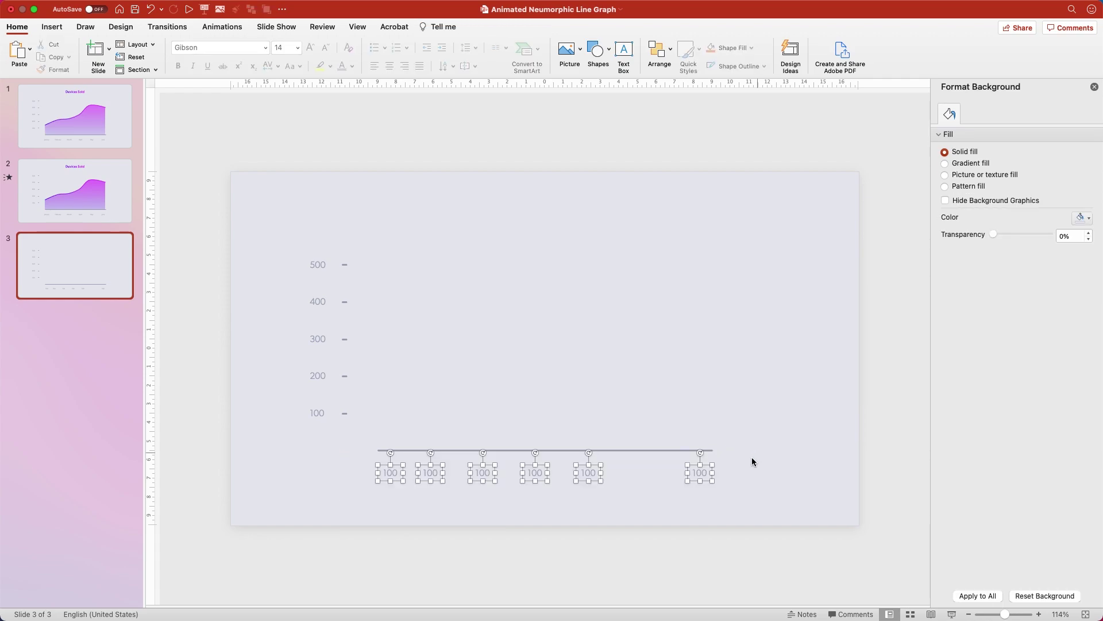
pyautogui.click(661, 51)
pyautogui.moveTo(687, 253)
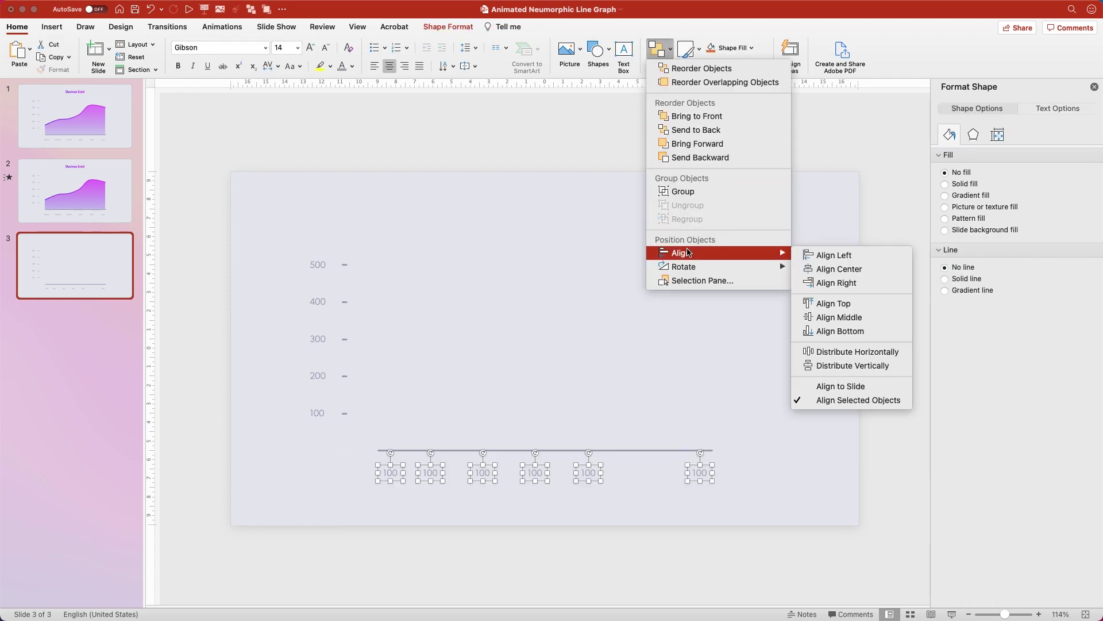
pyautogui.click(806, 352)
pyautogui.click(808, 354)
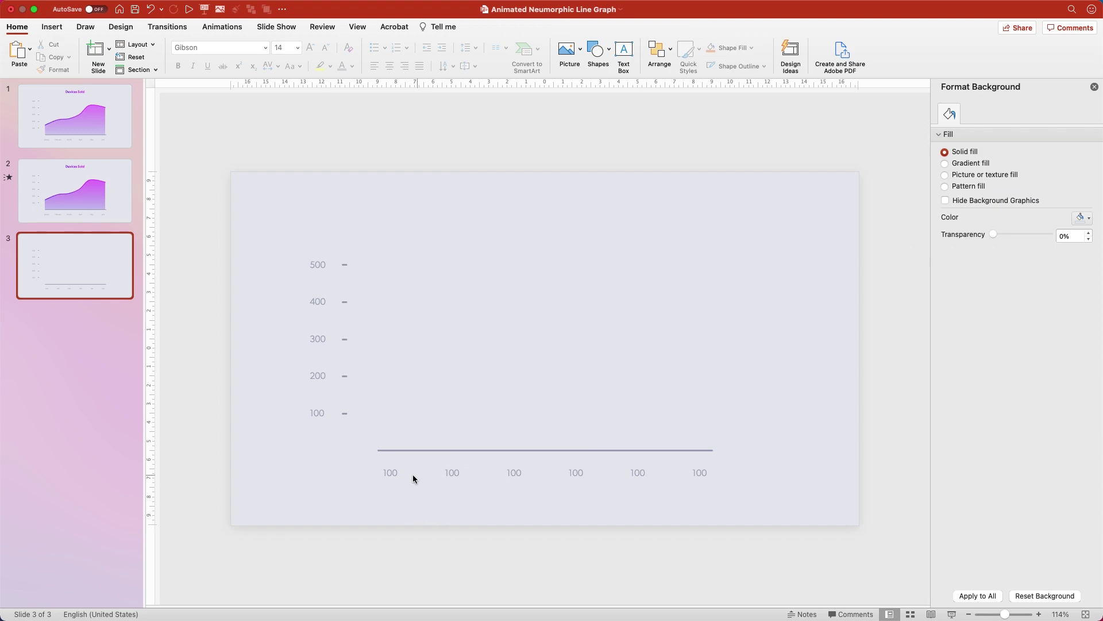
pyautogui.click(392, 473)
# Rename the x-axis labels January, February and onward, then paste a copy of January.
pyautogui.write('January')
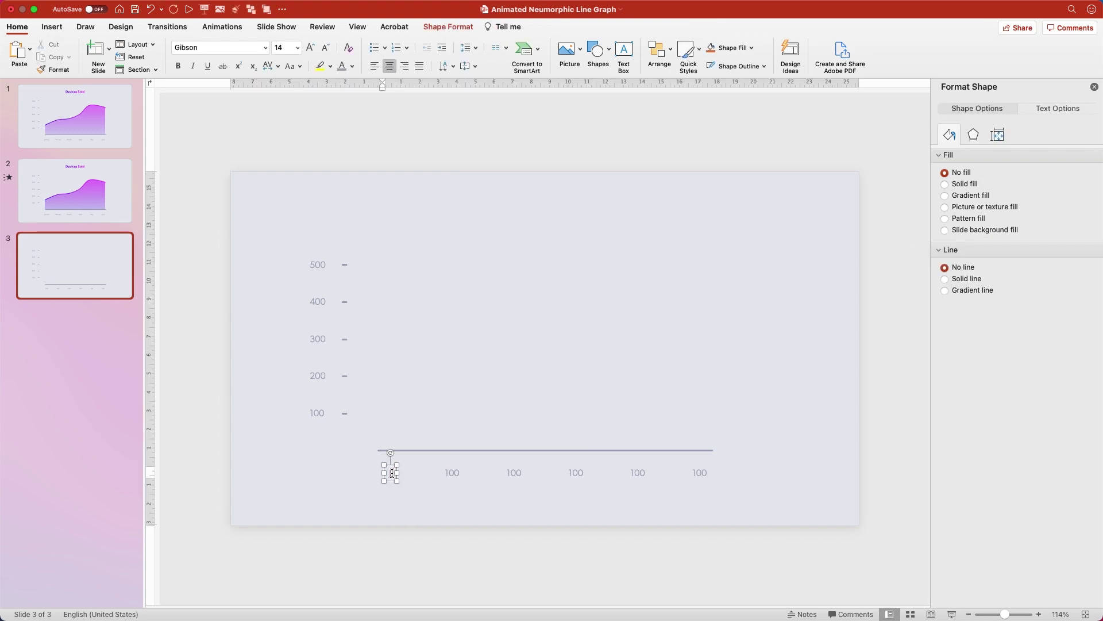
pyautogui.doubleClick(452, 473)
pyautogui.write('February')
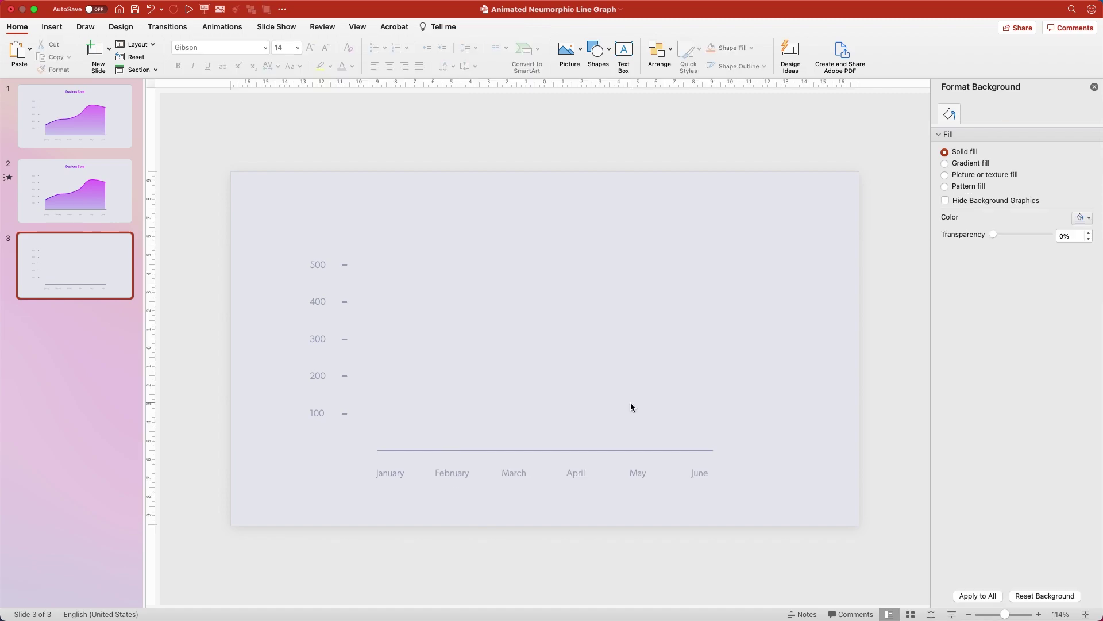
pyautogui.click(393, 469)
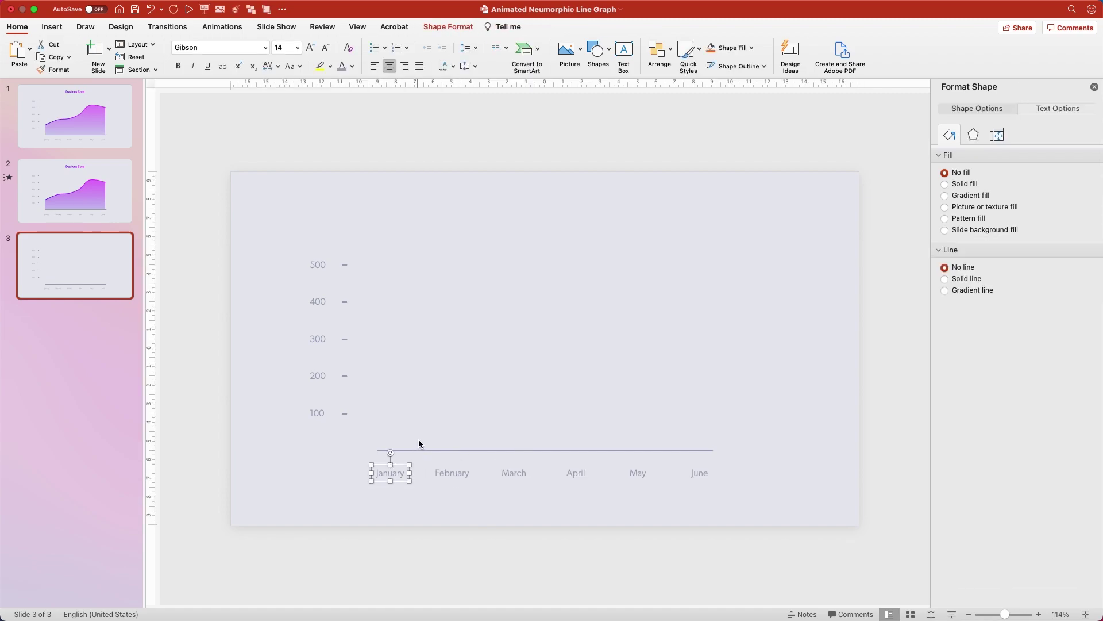
pyautogui.press('super+v')
# Move the January copy near the top and make it 28 pt Gibson Medium.
pyautogui.moveTo(390, 474); pyautogui.dragTo(541, 237)
pyautogui.click(297, 48)
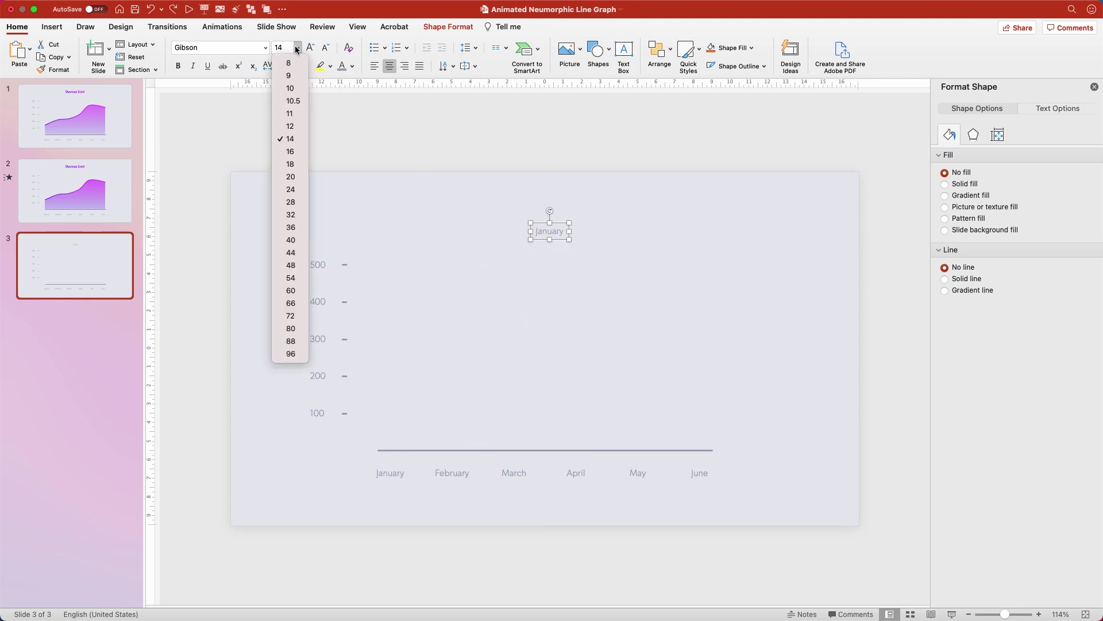
pyautogui.click(297, 202)
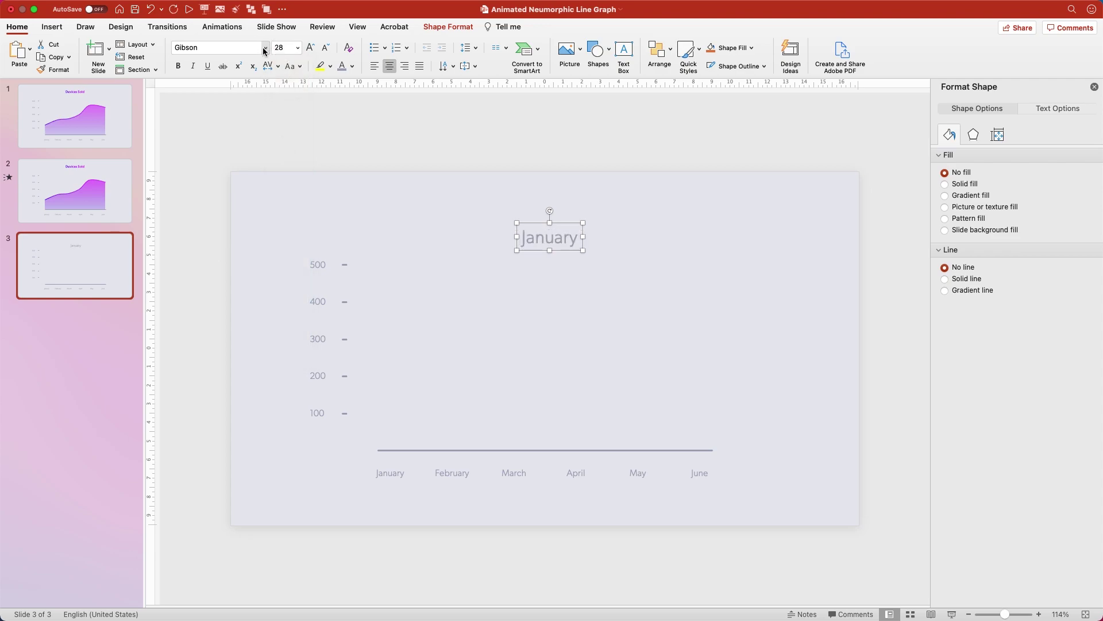
pyautogui.click(265, 48)
pyautogui.moveTo(264, 148)
pyautogui.click(450, 304)
# Centre the January title horizontally and set its vertical position to 1.5 cm.
pyautogui.click(664, 58)
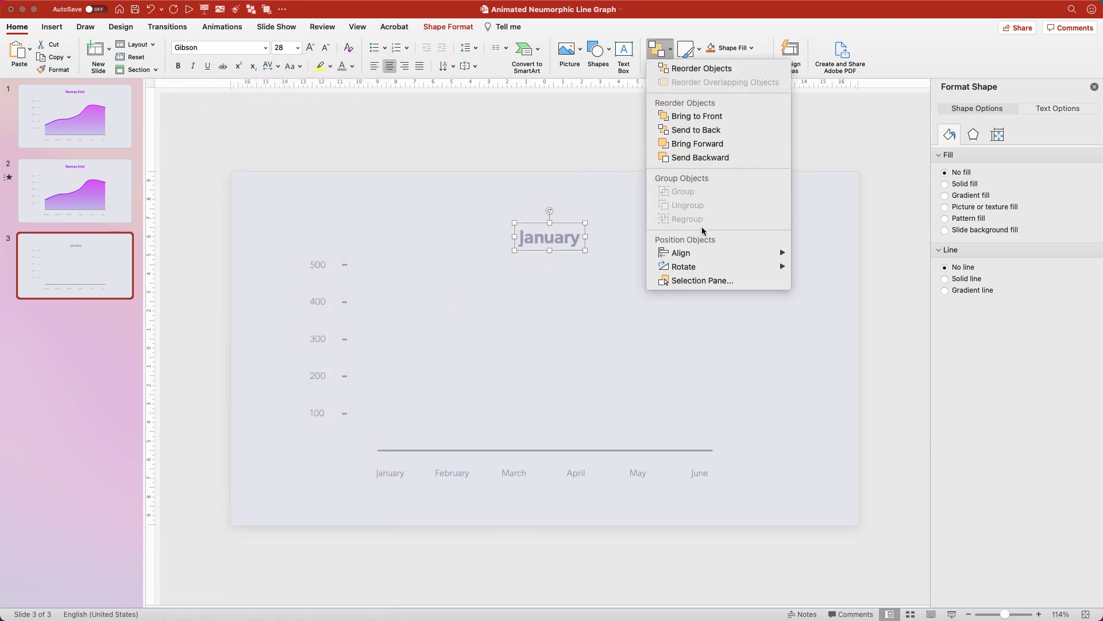
pyautogui.moveTo(711, 253)
pyautogui.click(836, 268)
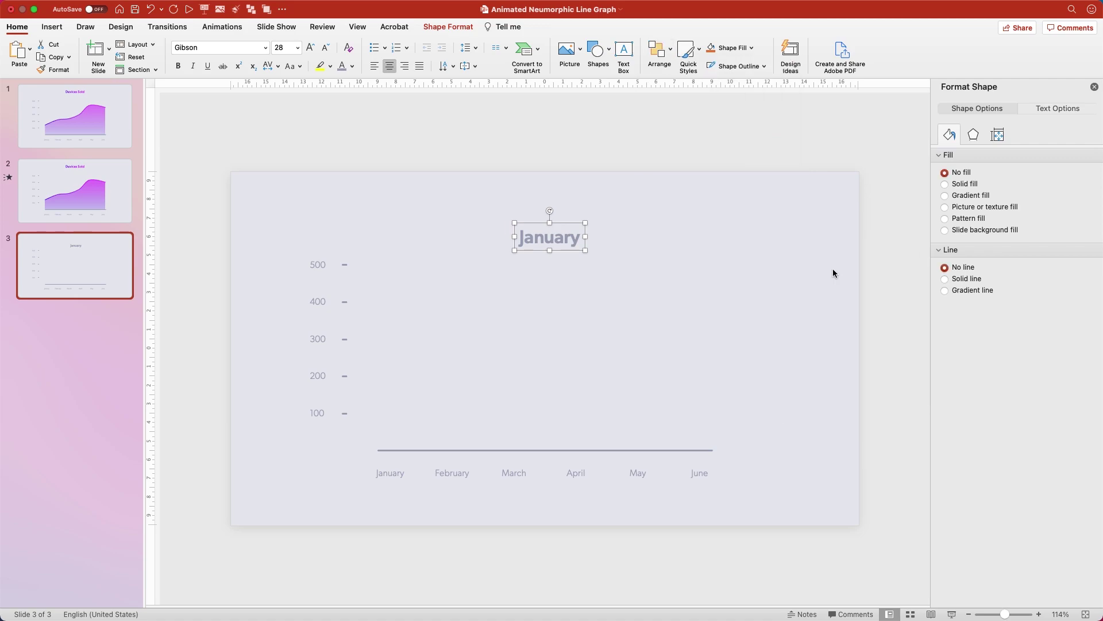
pyautogui.click(997, 136)
pyautogui.click(1056, 395)
pyautogui.write('1.5')
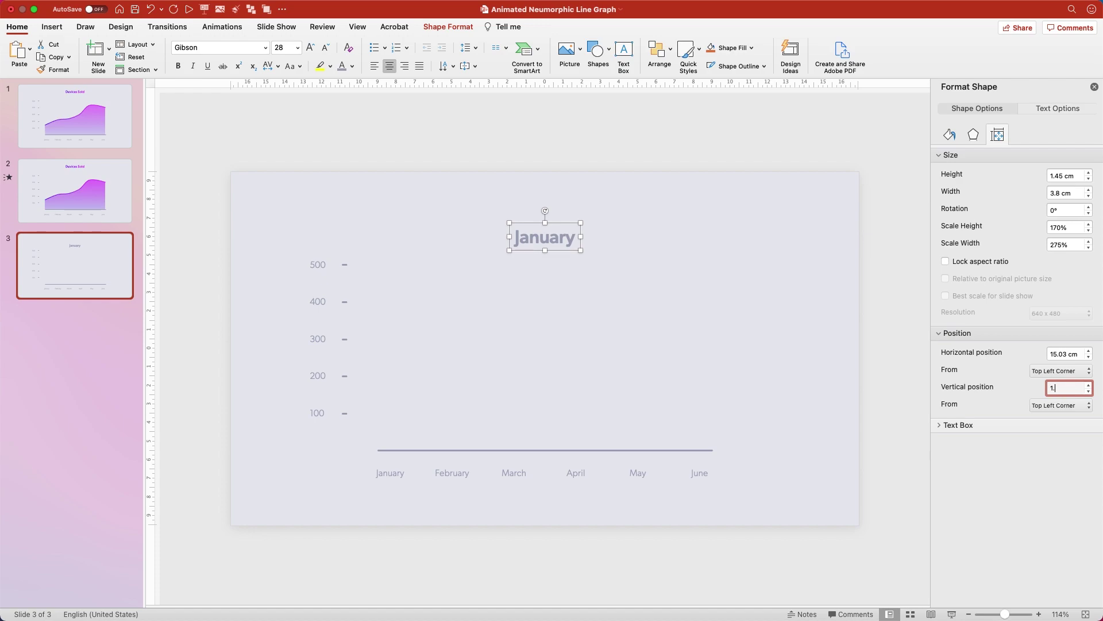
pyautogui.press('Return')
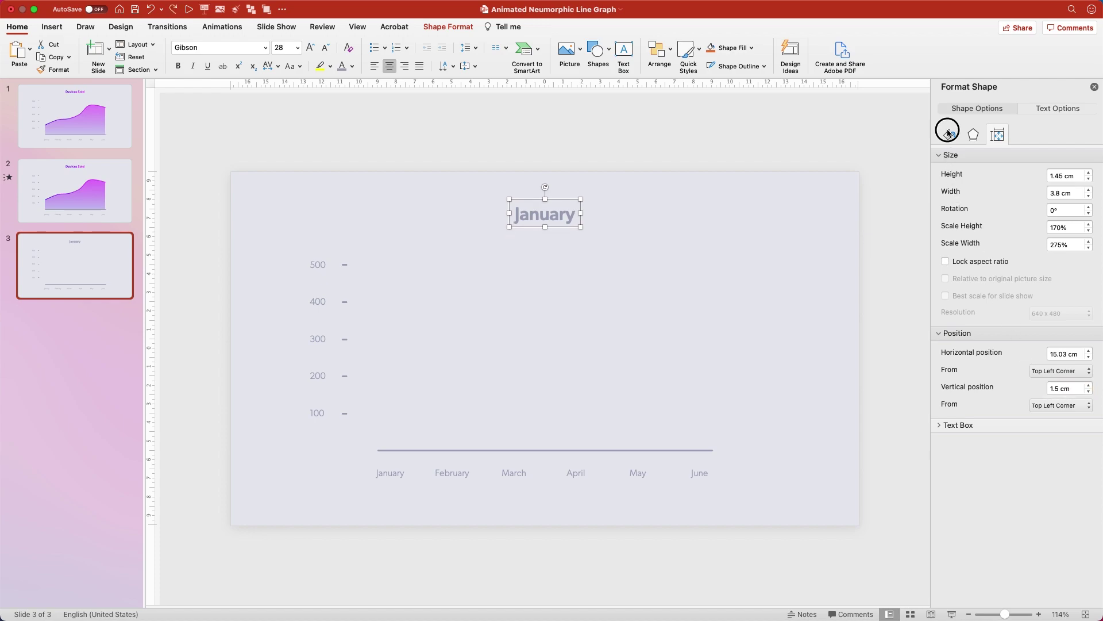
pyautogui.click(949, 134)
# Give the label text a gradient fill with stops 5827ED on the left and DC38FF on the right.
pyautogui.click(1047, 108)
pyautogui.click(944, 195)
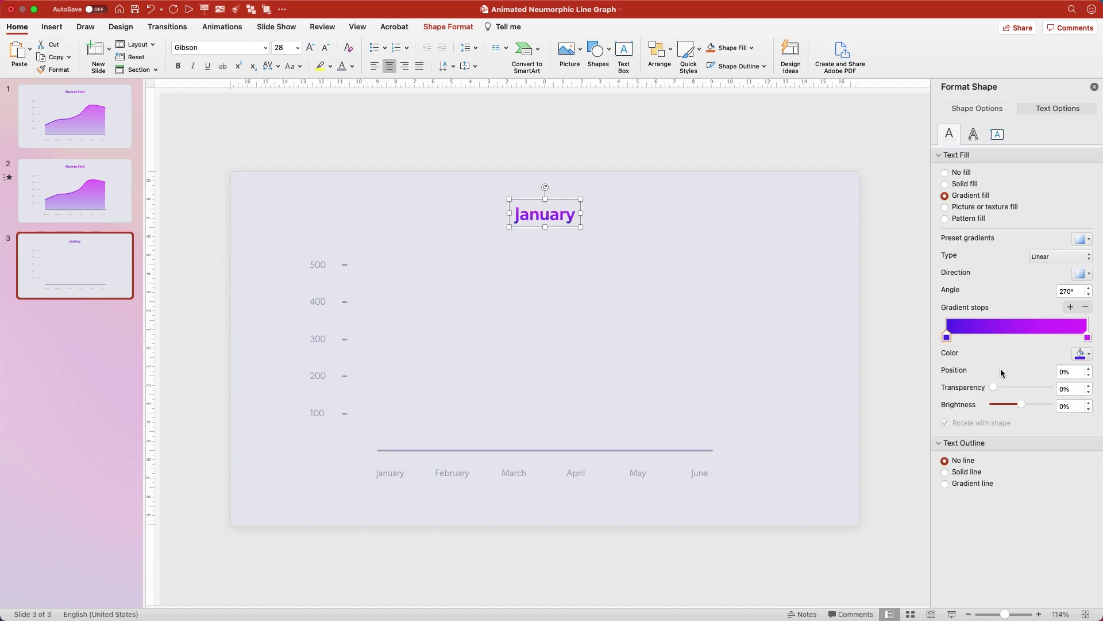
pyautogui.click(1083, 354)
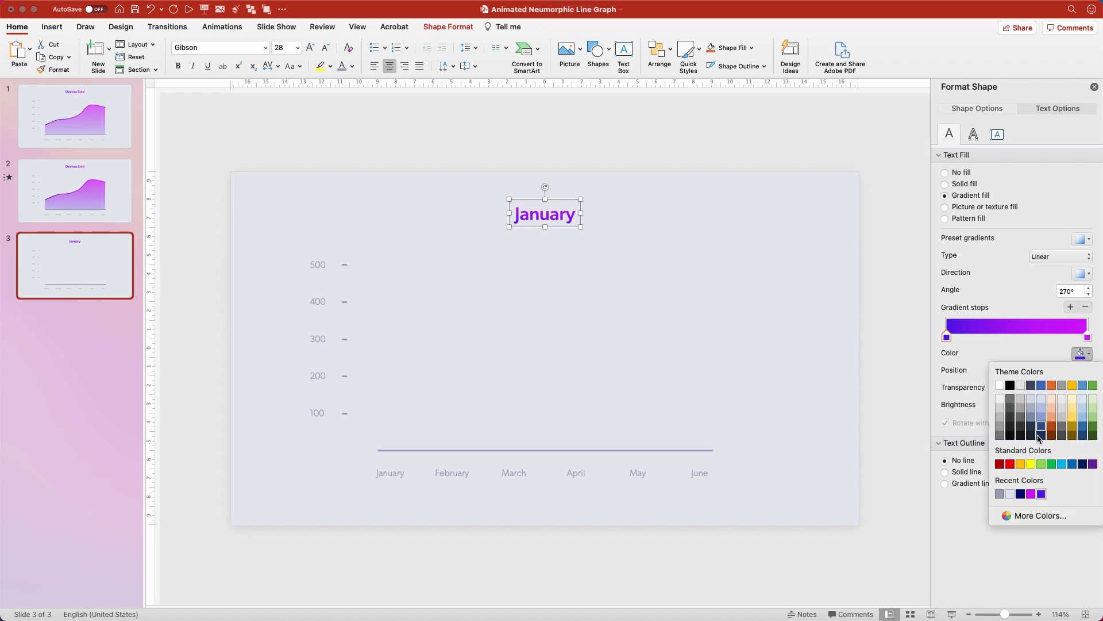
pyautogui.click(1047, 517)
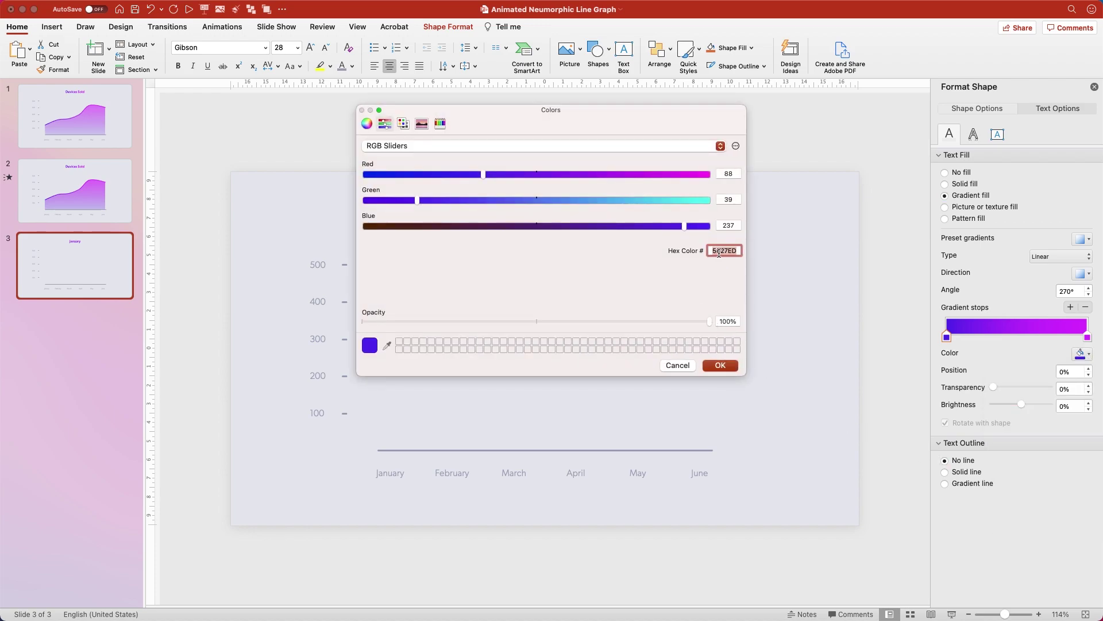
pyautogui.click(720, 367)
pyautogui.click(1087, 337)
pyautogui.click(1082, 353)
pyautogui.click(1051, 515)
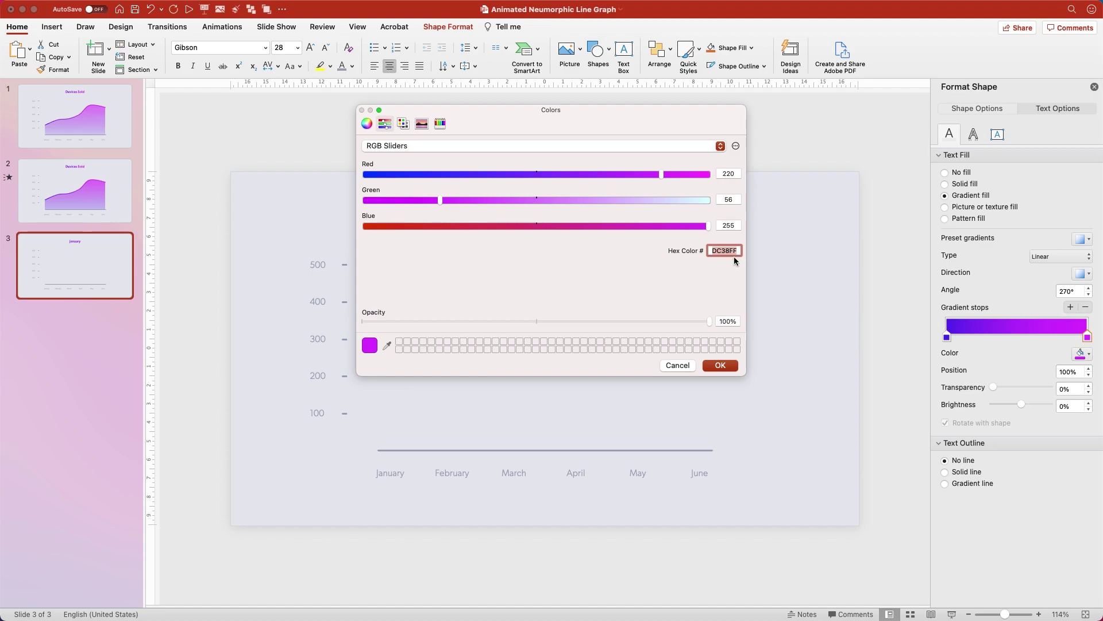
pyautogui.press('Return')
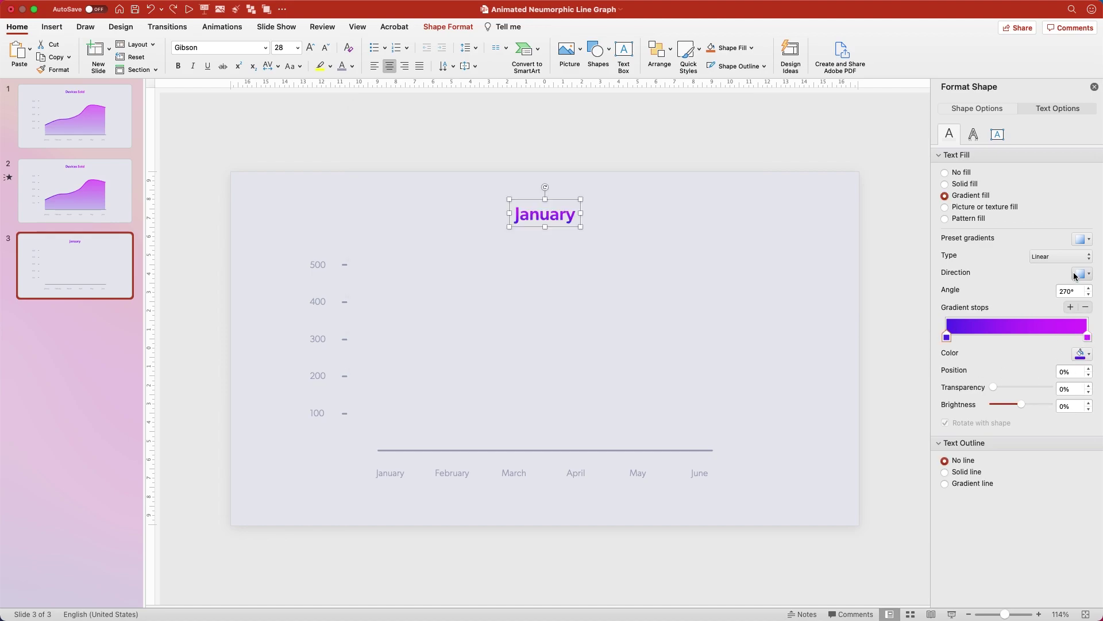
# Set the text gradient angle to 45° and replace January with 'Devices Sold'.
pyautogui.click(1065, 290)
pyautogui.write('45')
pyautogui.doubleClick(546, 215)
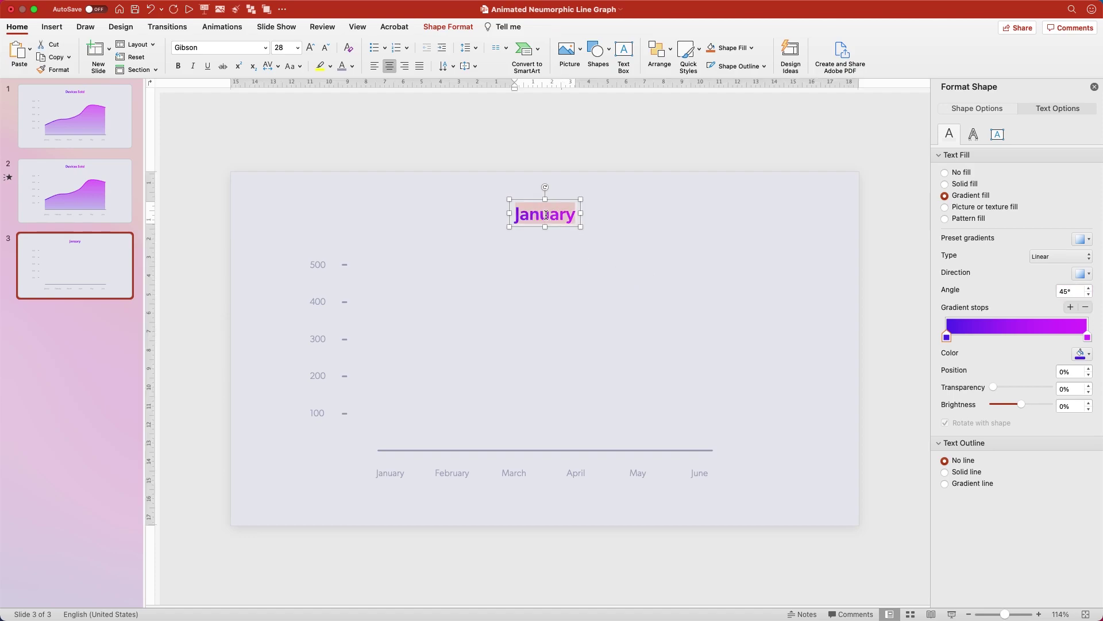
pyautogui.write('Devices Sold')
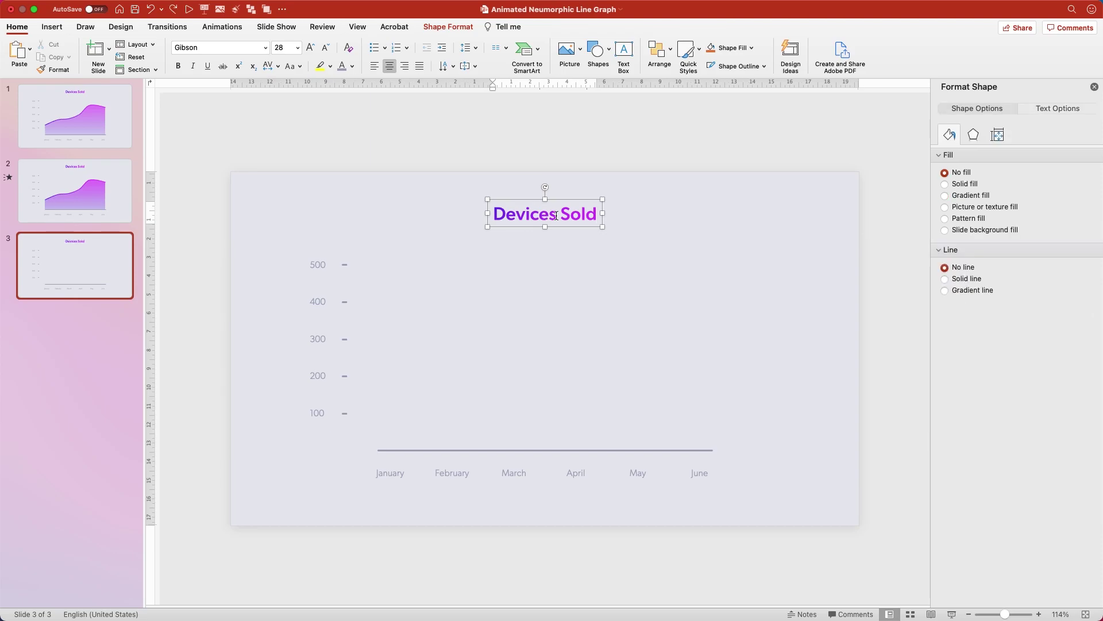
# Choose the Curve tool from Shapes, show the dashed guides with Alt+F9, and deselect the title.
pyautogui.click(602, 50)
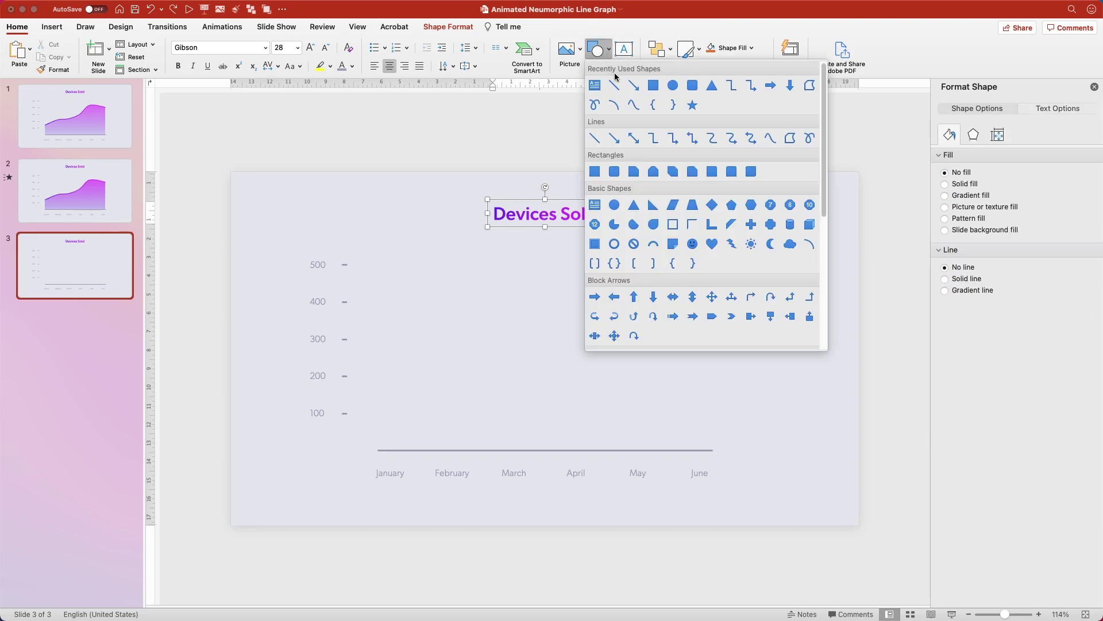
pyautogui.click(771, 139)
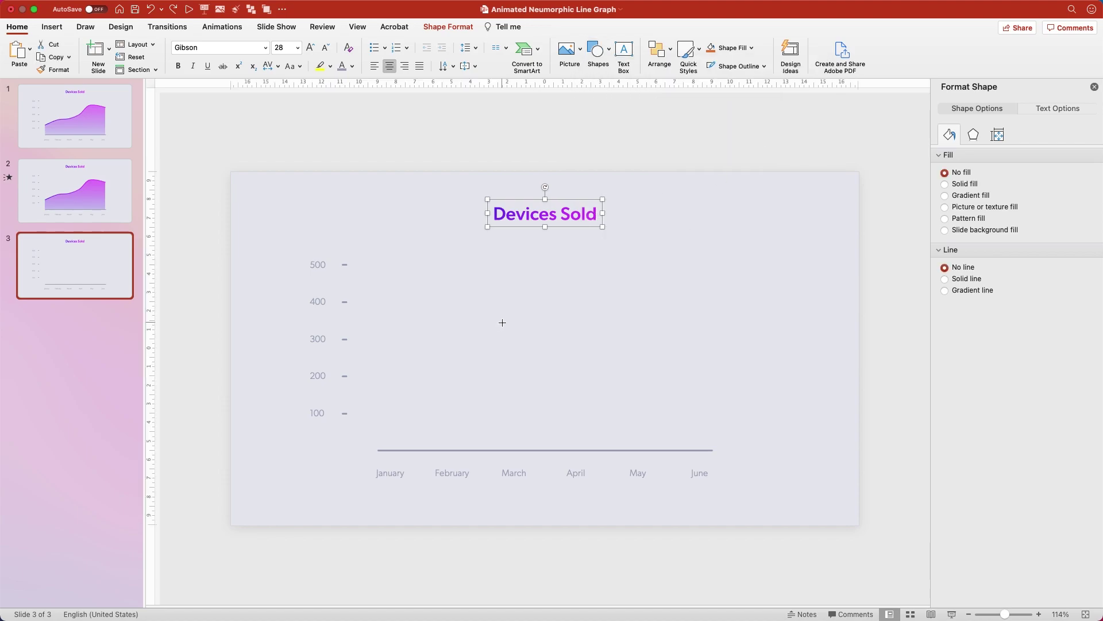
pyautogui.hotkey('alt', 'F9')
pyautogui.press('Escape')
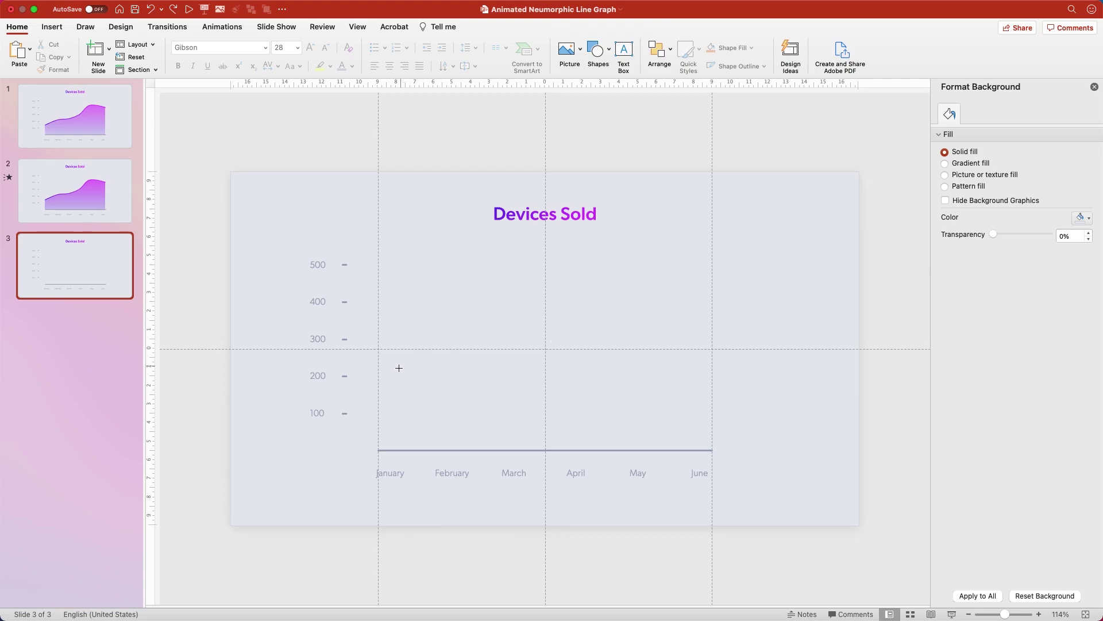
# Draw a trial curve through the January–May peaks and troughs, then delete it.
pyautogui.click(378, 394)
pyautogui.click(428, 336)
pyautogui.click(535, 385)
pyautogui.click(609, 291)
pyautogui.click(673, 407)
pyautogui.doubleClick(755, 278)
pyautogui.press('Delete')
# Redraw the curve from January near 200 through February, April and May to June.
pyautogui.click(379, 389)
pyautogui.click(446, 360)
pyautogui.click(576, 341)
pyautogui.click(633, 288)
pyautogui.click(713, 302)
pyautogui.press('Escape')
# Set the curve line width to 4.5 pt with a Round cap type.
pyautogui.click(1062, 345)
pyautogui.write('4.5')
pyautogui.press('Return')
pyautogui.click(1060, 414)
pyautogui.click(1056, 405)
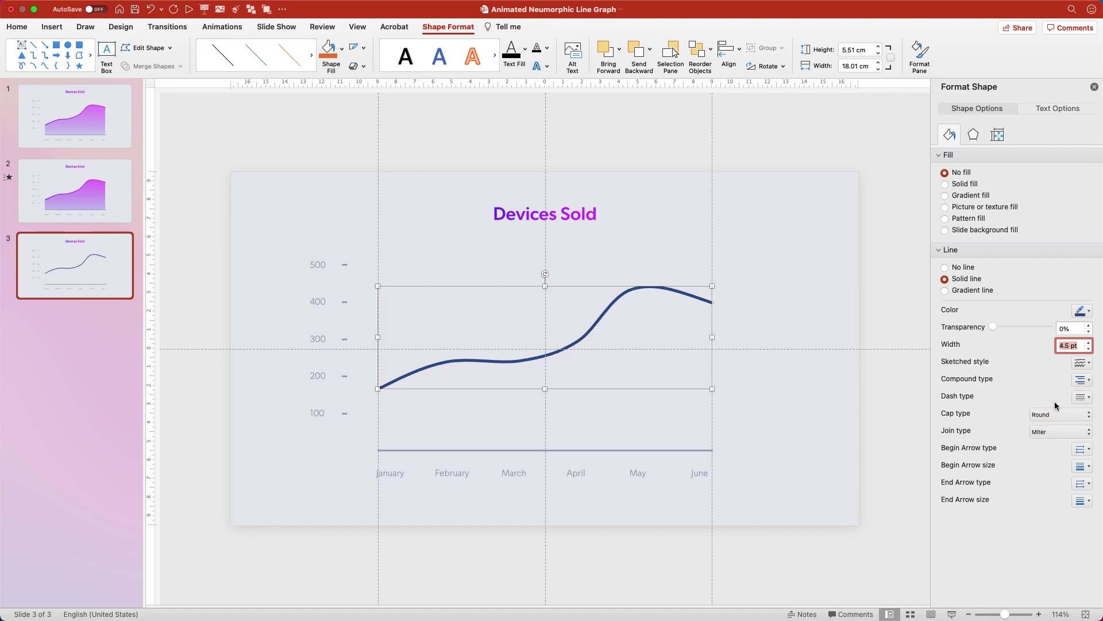
# Make the curve a gradient line with only two stops, blue-violet on the left and magenta on the right.
pyautogui.click(944, 291)
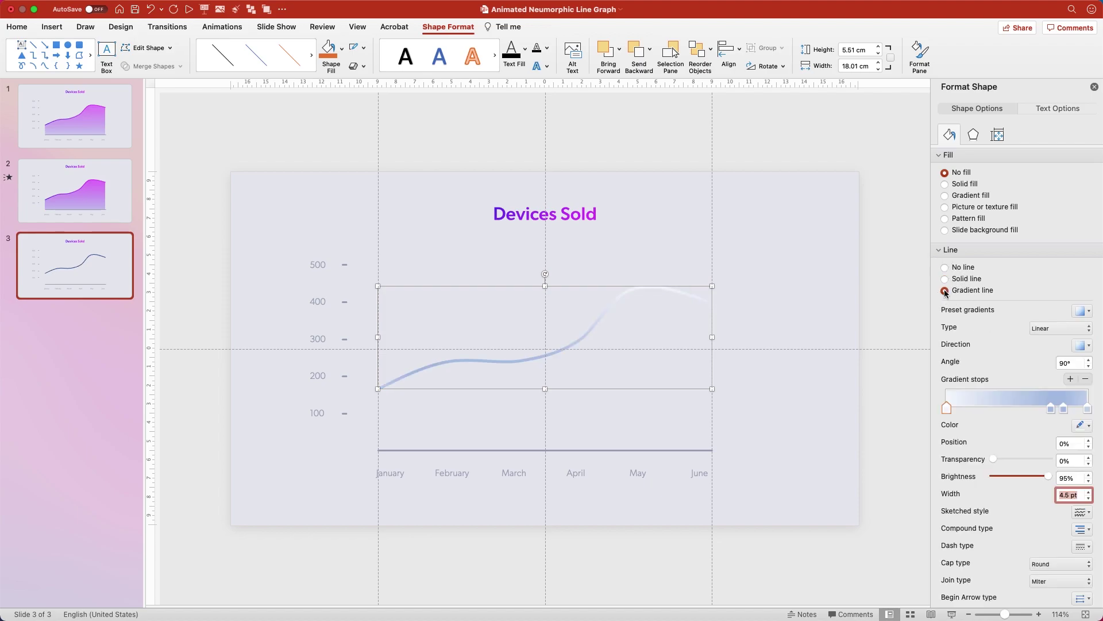
pyautogui.click(1051, 409)
pyautogui.moveTo(1052, 410); pyautogui.dragTo(1062, 410)
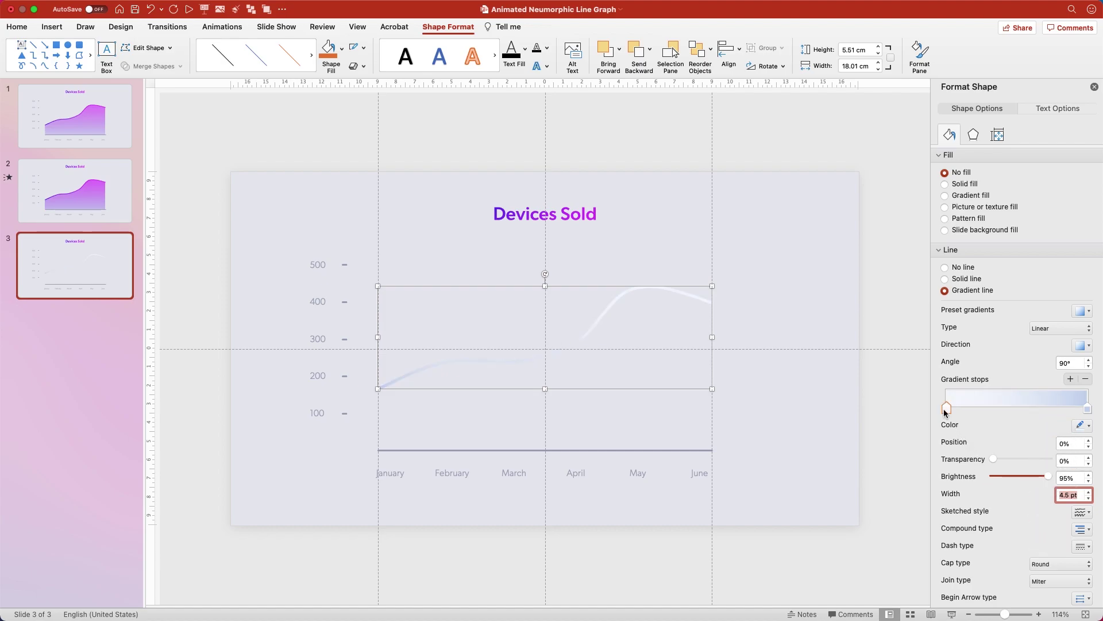
pyautogui.click(1085, 426)
pyautogui.click(1009, 566)
pyautogui.click(1087, 408)
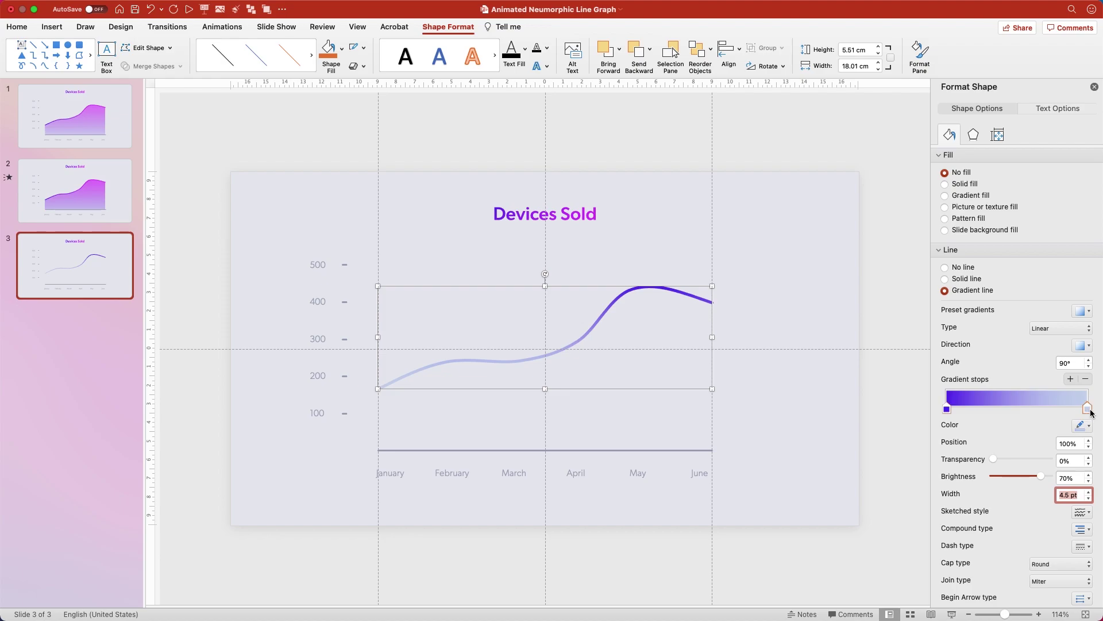
pyautogui.click(1086, 427)
pyautogui.click(1009, 567)
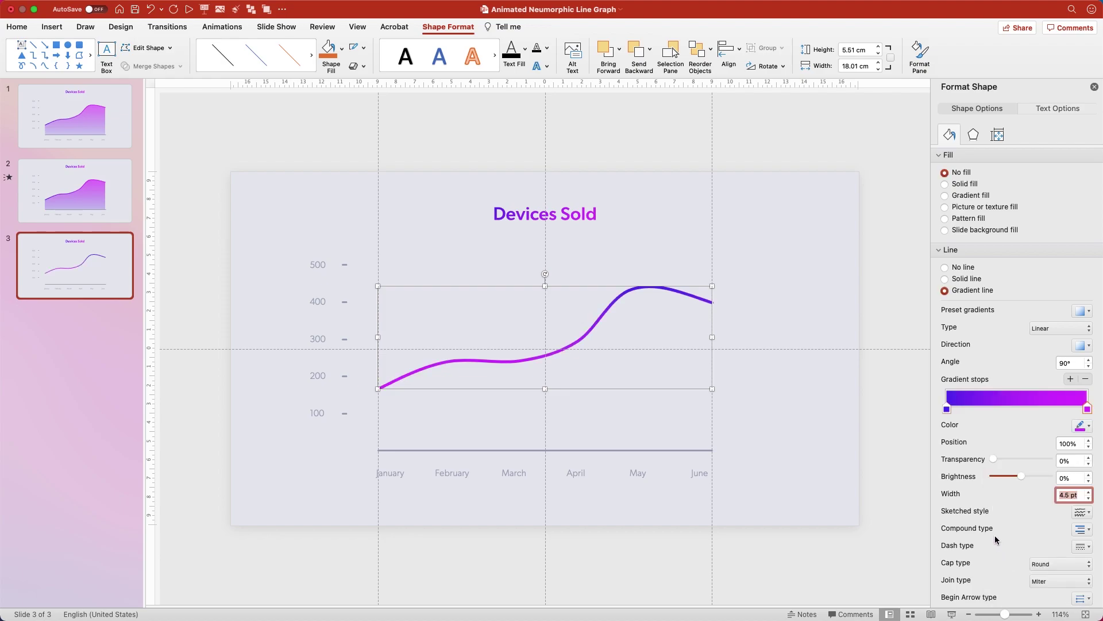
# Set the curve's gradient angle to 270°.
pyautogui.click(1063, 365)
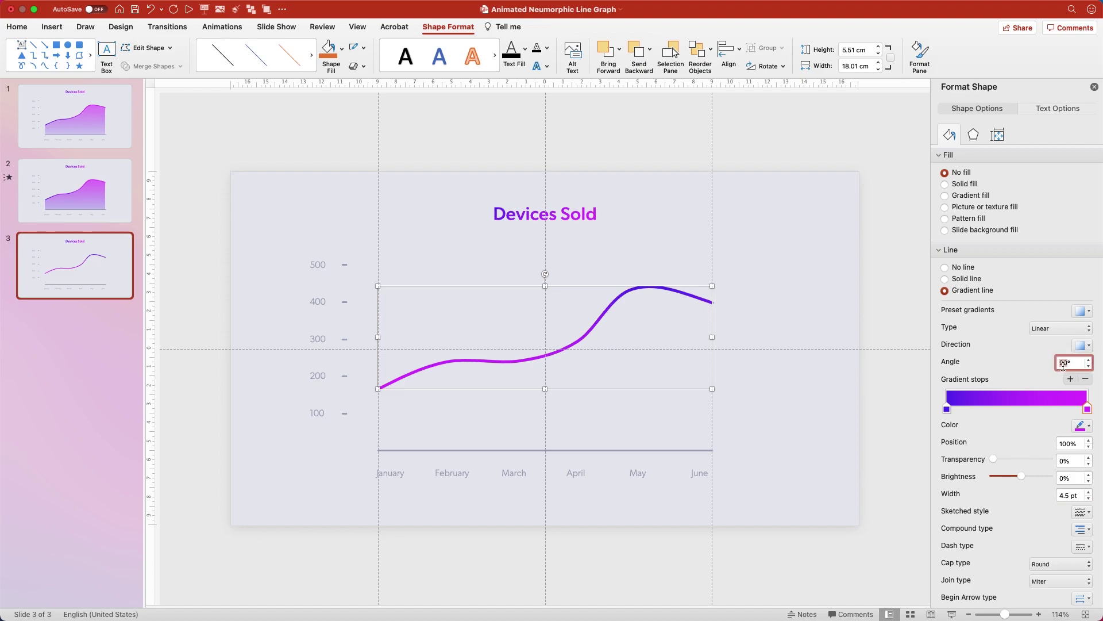
pyautogui.write('27')
pyautogui.press('Return')
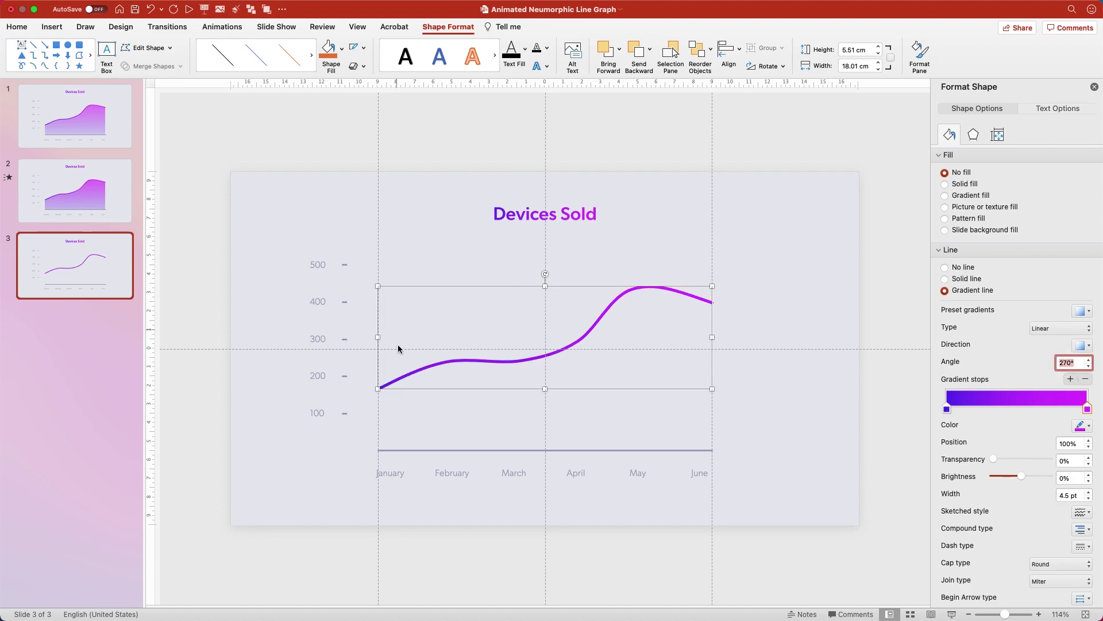
pyautogui.click(998, 135)
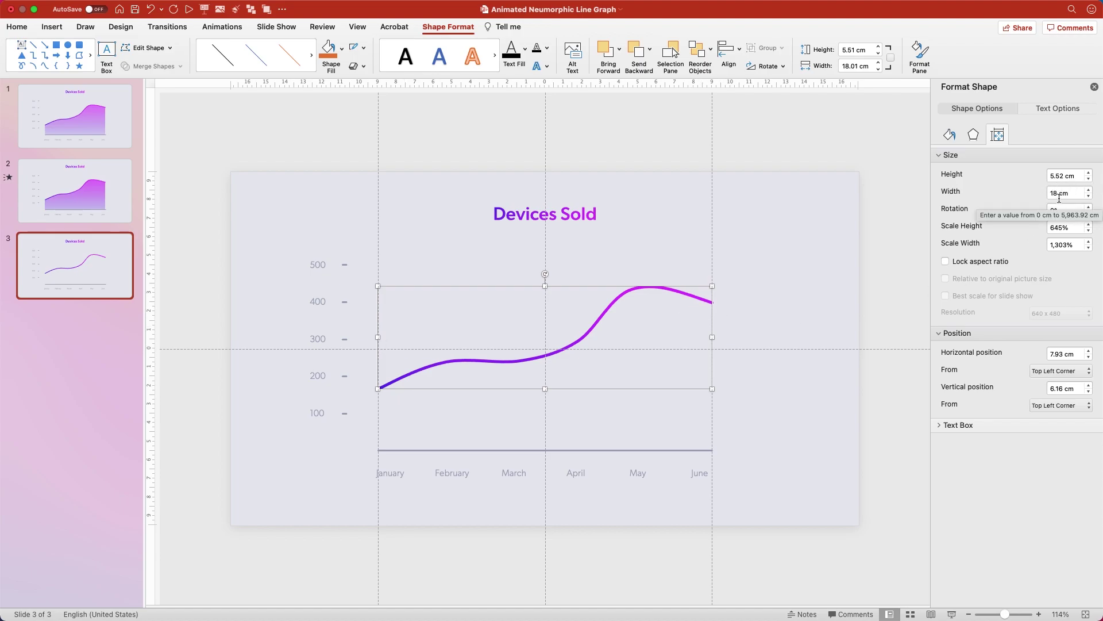
# Save the 'Animated Neumorphic Line Graph' presentation with Cmd+S.
pyautogui.press('super+s')
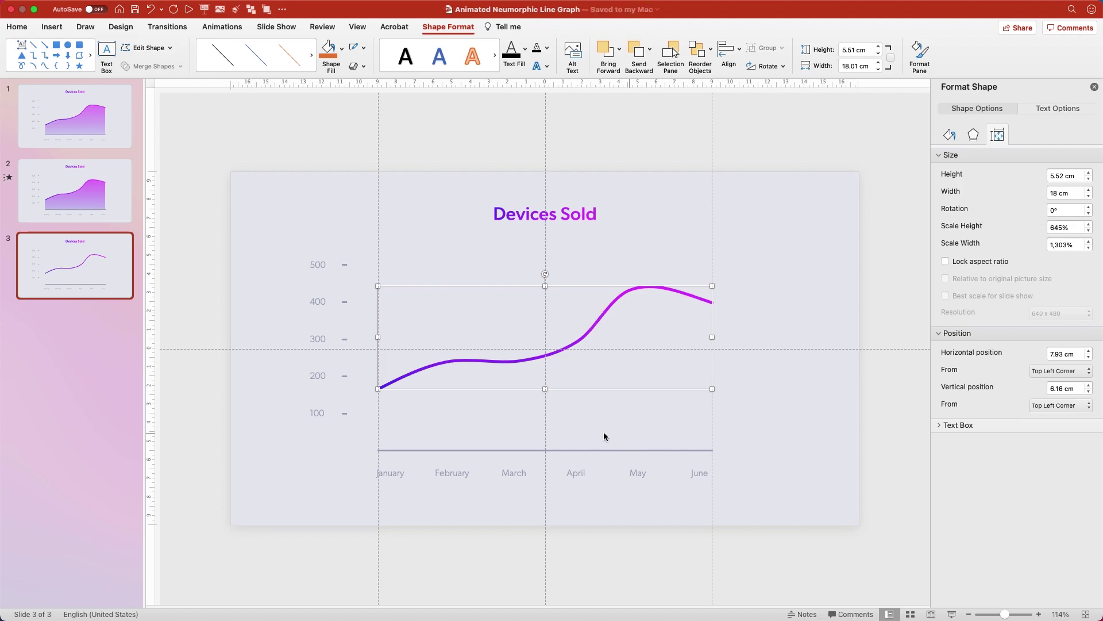